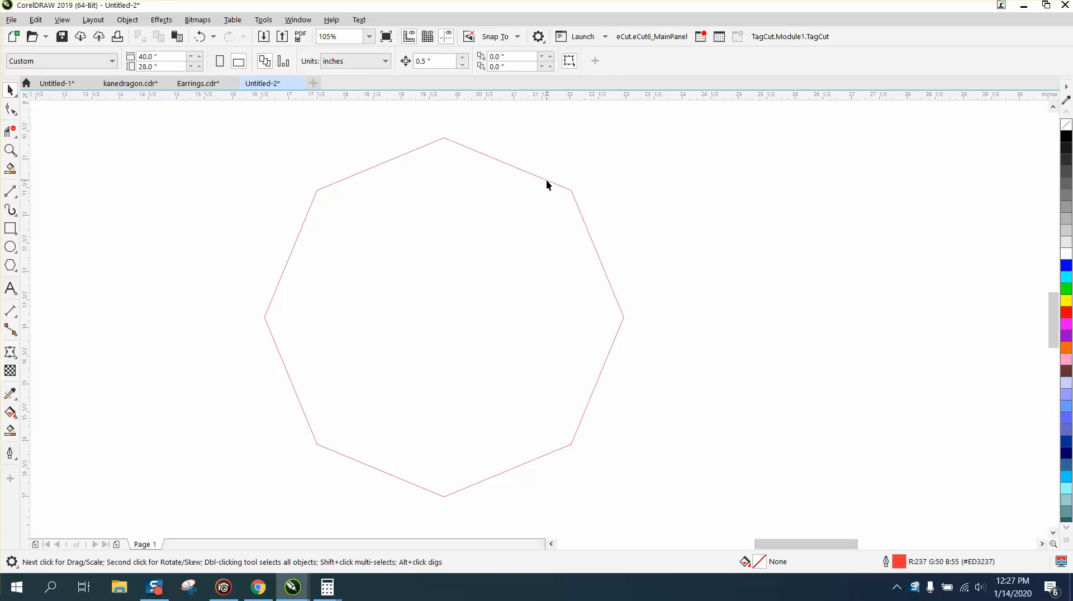
left_click_drag(553, 183, 847, 185)
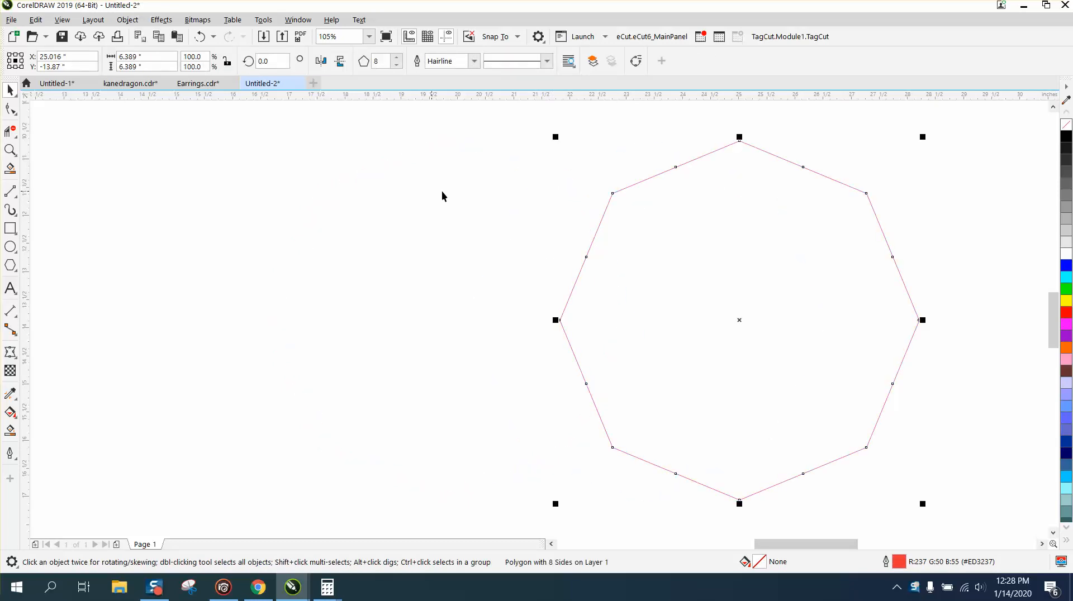
scroll(415, 195, "down", 1)
left_click_drag(357, 140, 635, 310)
left_click_drag(676, 381, 676, 381)
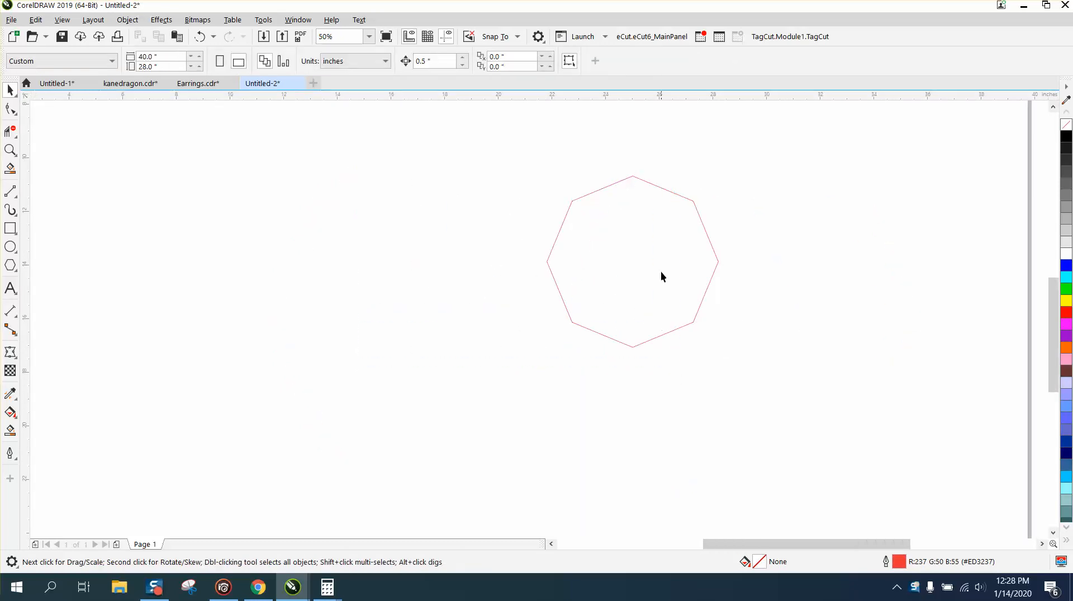
left_click(685, 208)
key("ctrl+z")
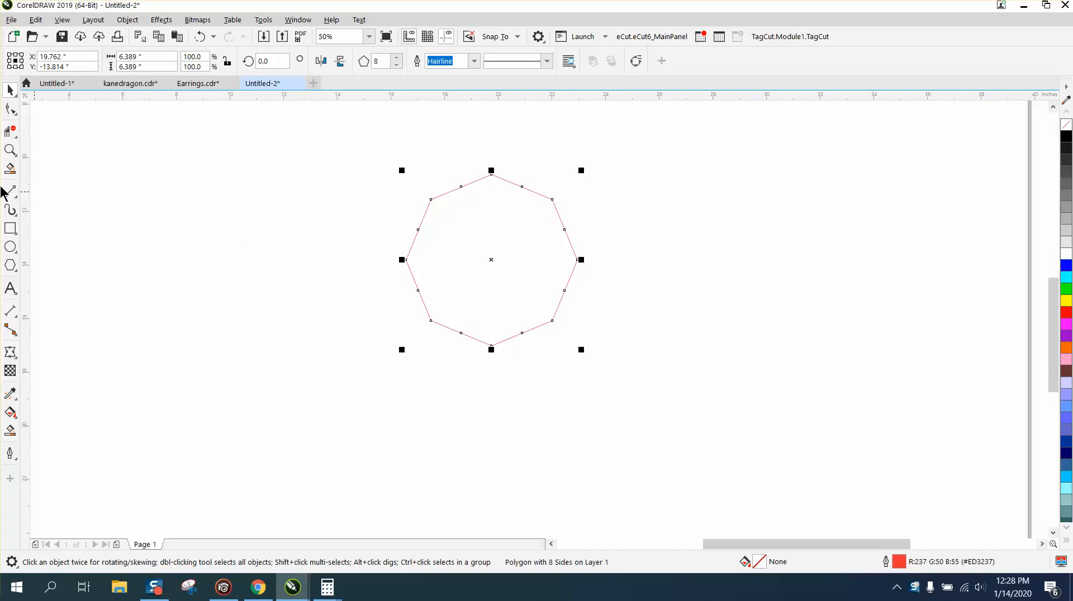
Step: Apply an inside contour to the octagon with 7 steps and a 0.2-inch offset
left_click(8, 152)
left_click_drag(369, 154, 682, 359)
double_click(10, 91)
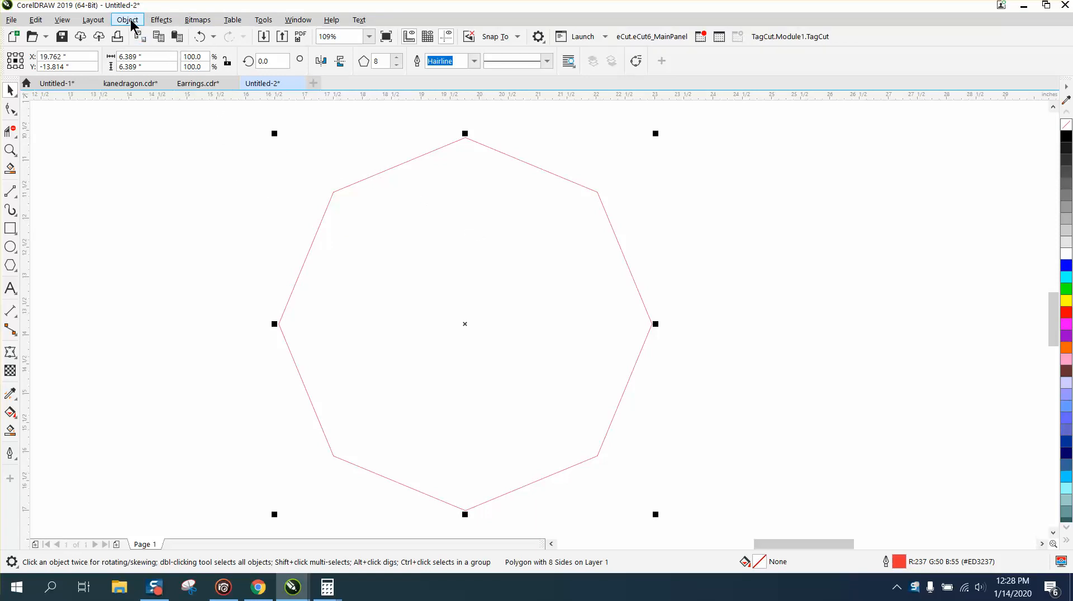
left_click(161, 20)
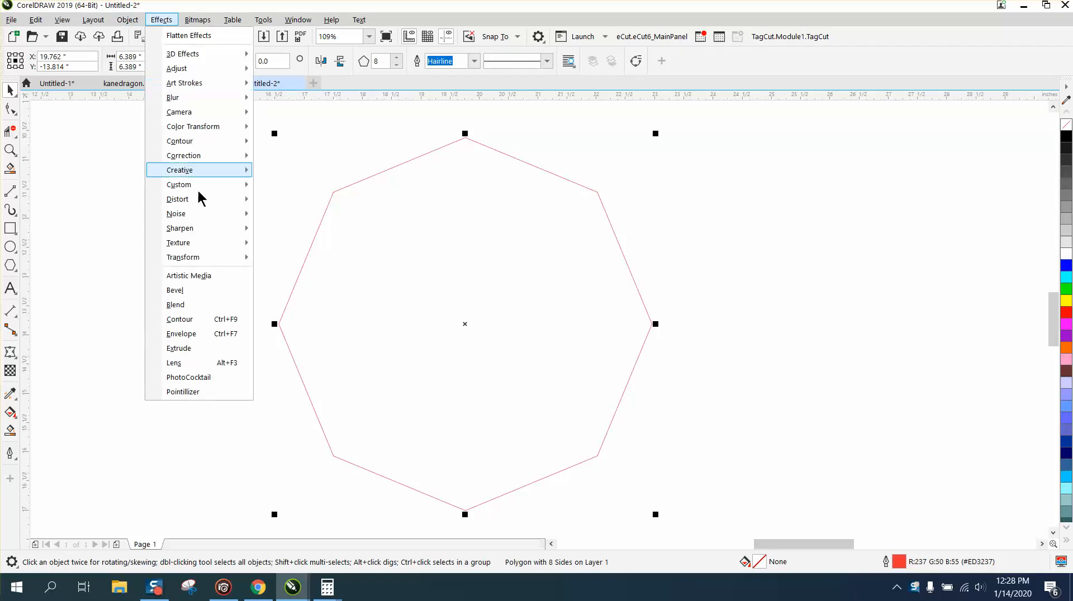
left_click(184, 319)
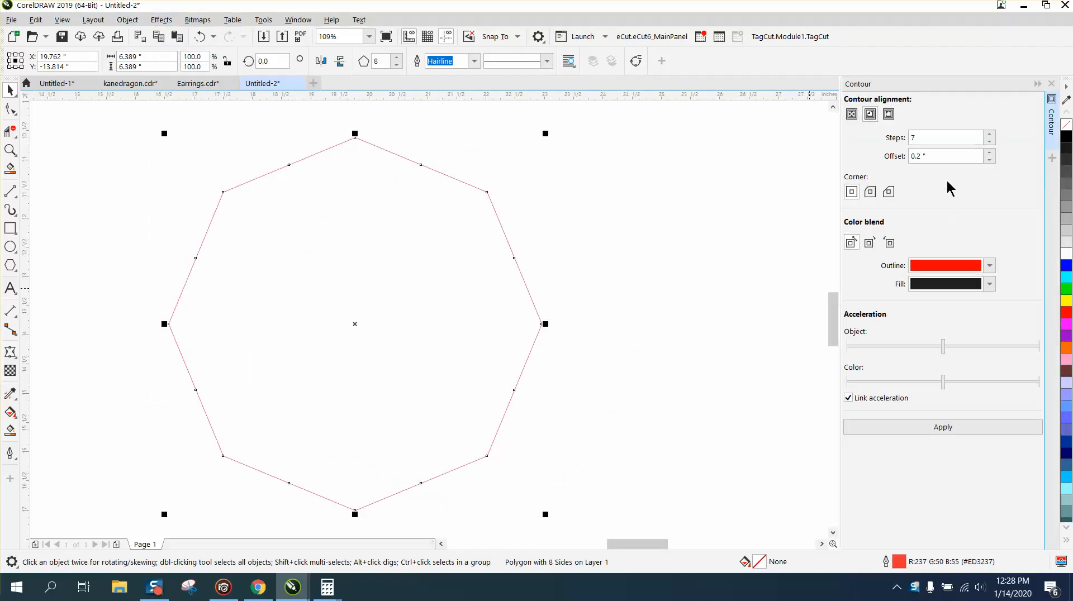
left_click(924, 152)
type("0.2")
left_click(943, 428)
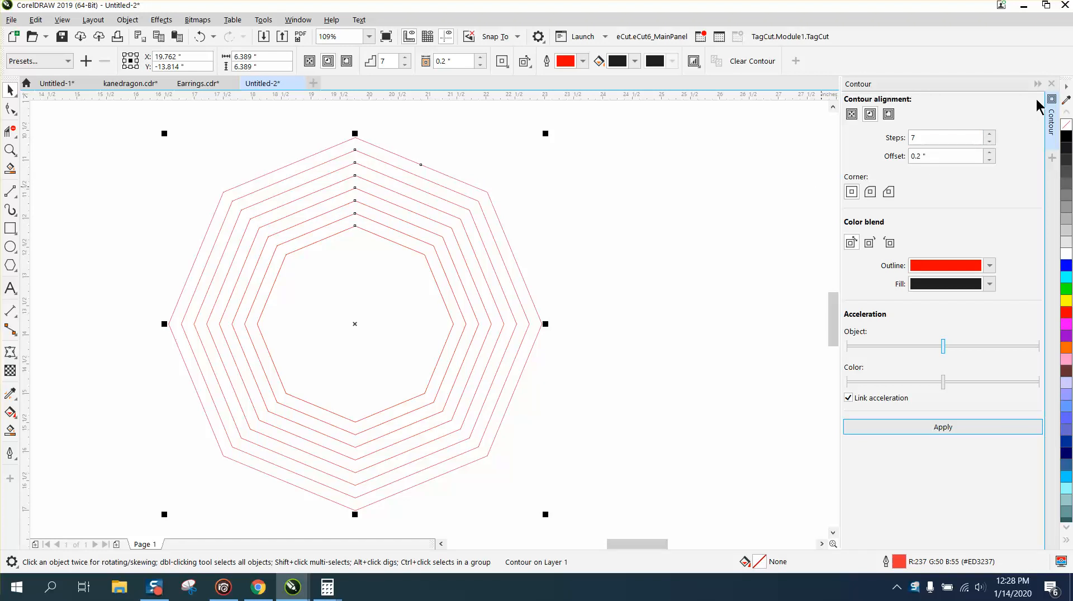
left_click(1050, 84)
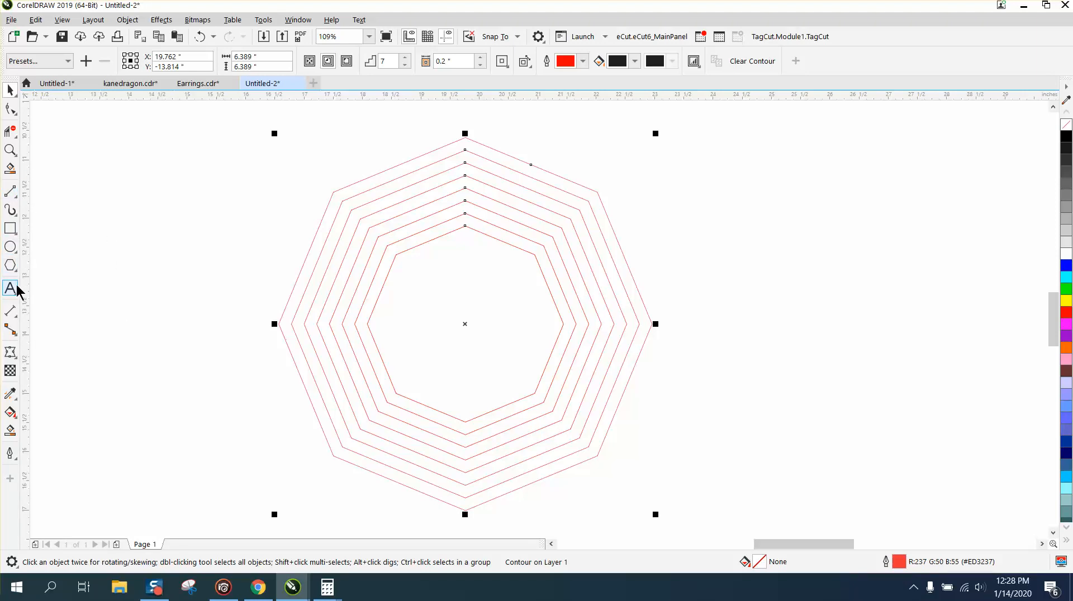
Step: Draw a vertical line about 6.91 inches long and centre it on the page, through the middle of the octagons
left_click(12, 191)
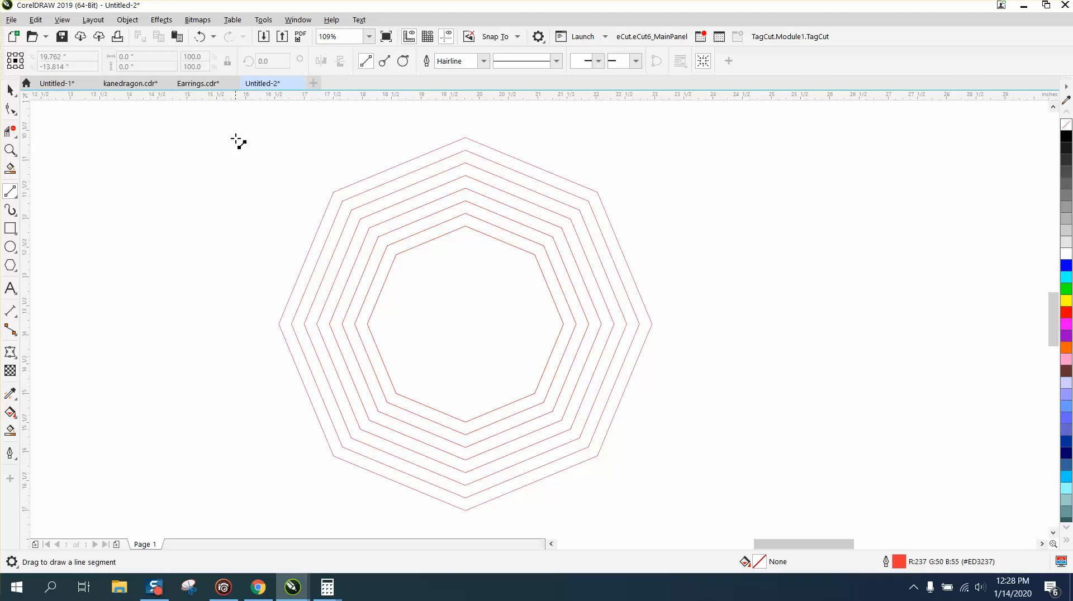
left_click_drag(244, 132, 275, 519)
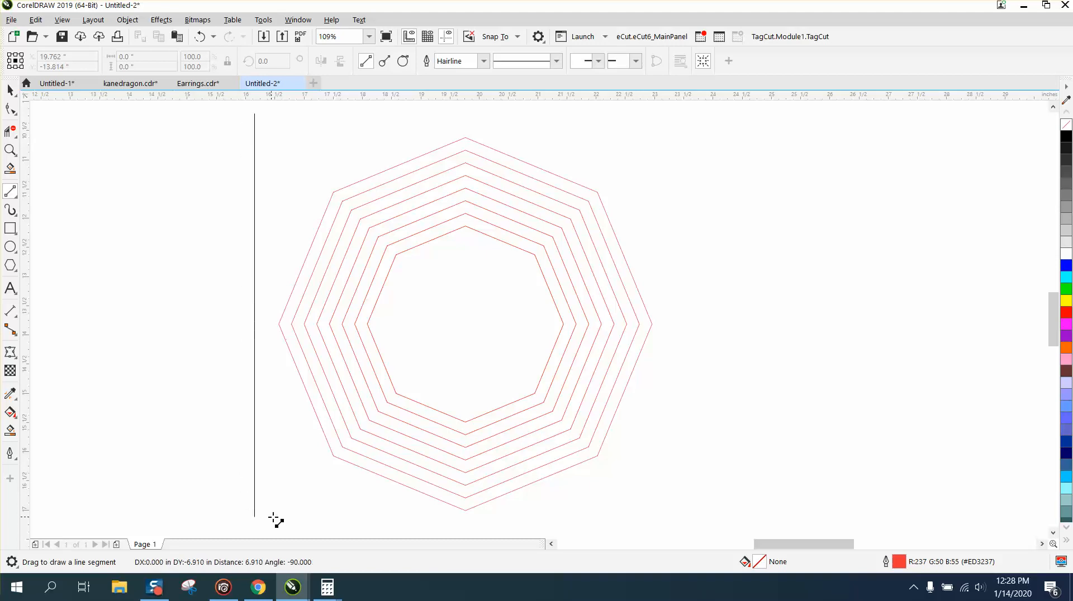
key("p")
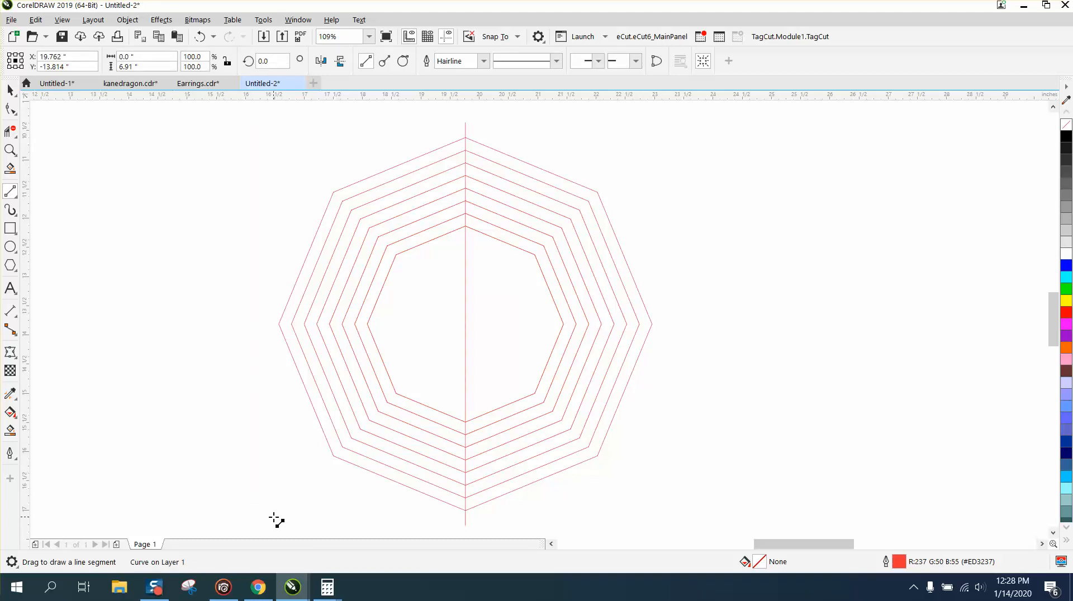
Step: Set the vertical line's outline width to 16 pt, keeping its red colour
double_click(900, 562)
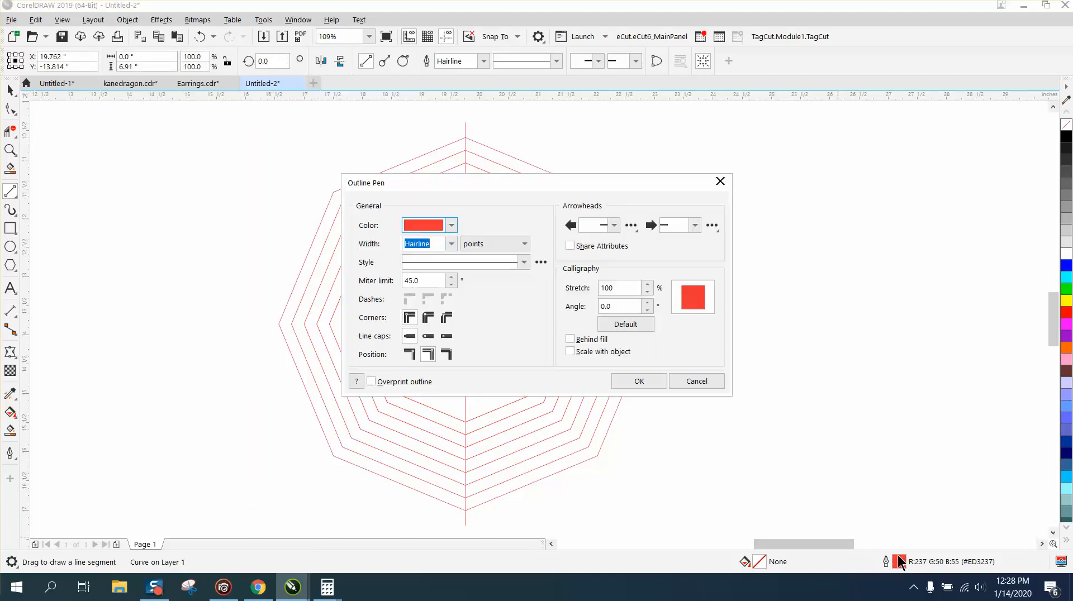
left_click(452, 226)
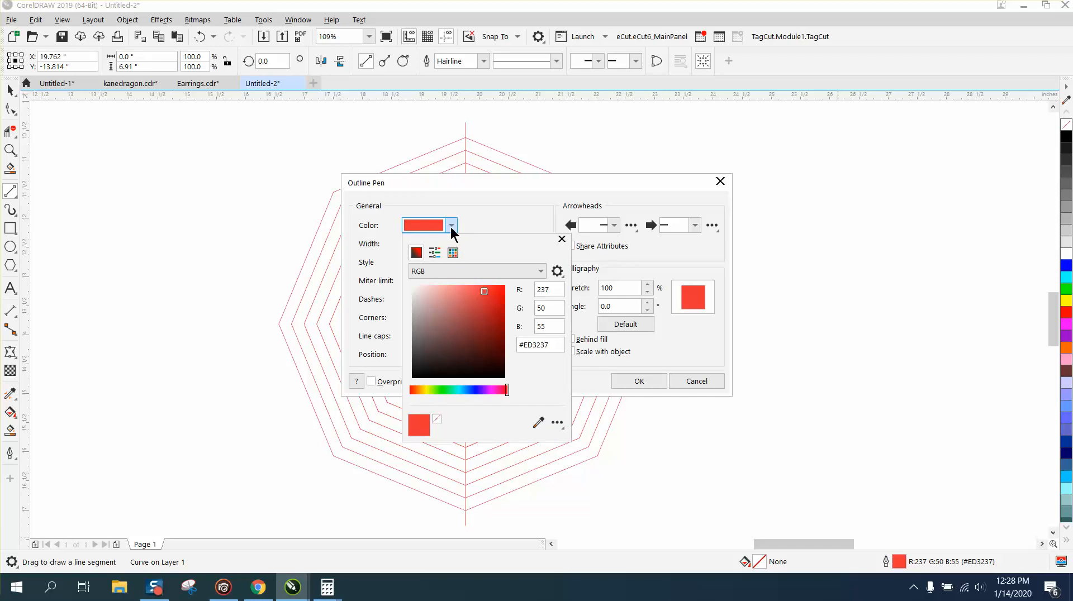
left_click(451, 226)
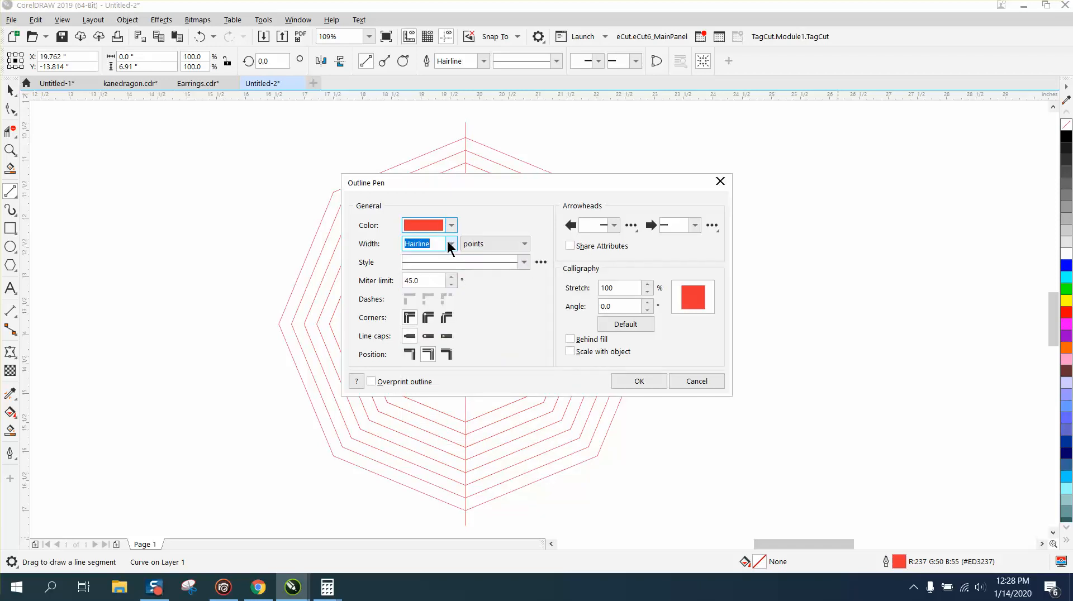
left_click(451, 243)
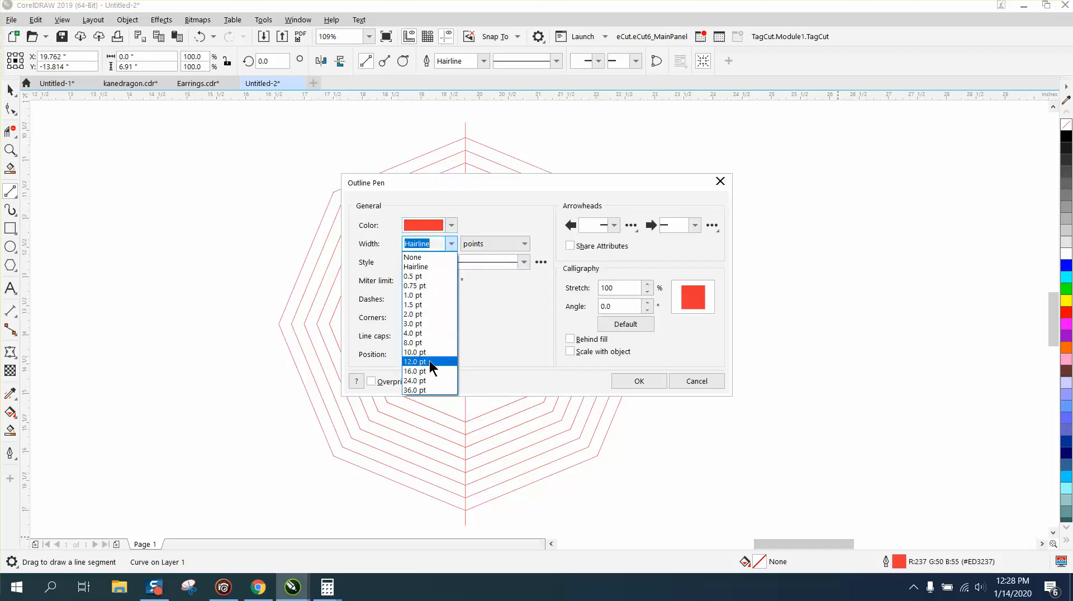
left_click(420, 390)
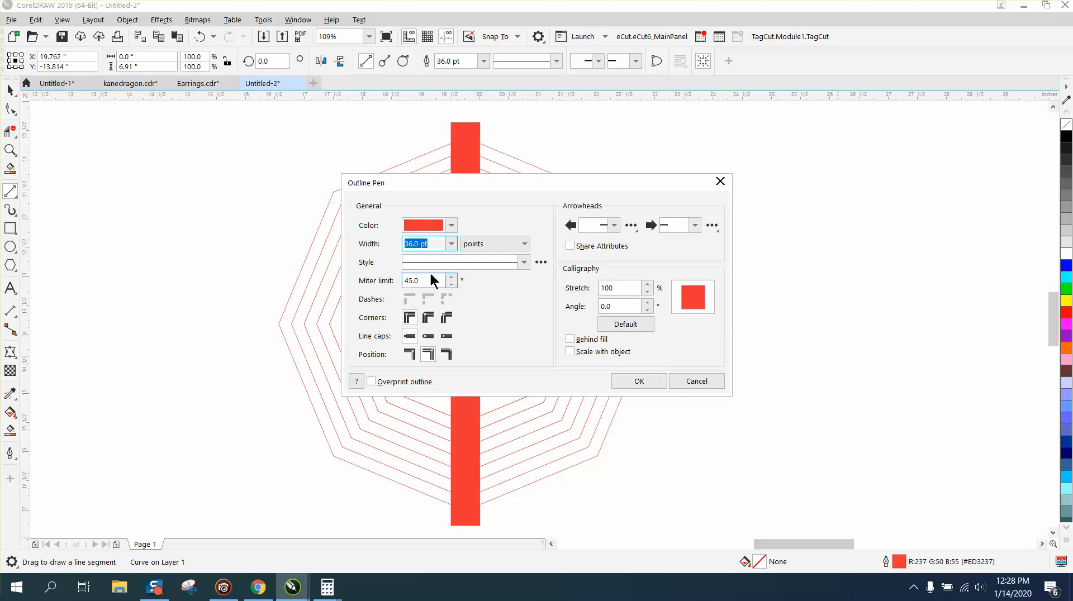
left_click(452, 243)
left_click(418, 381)
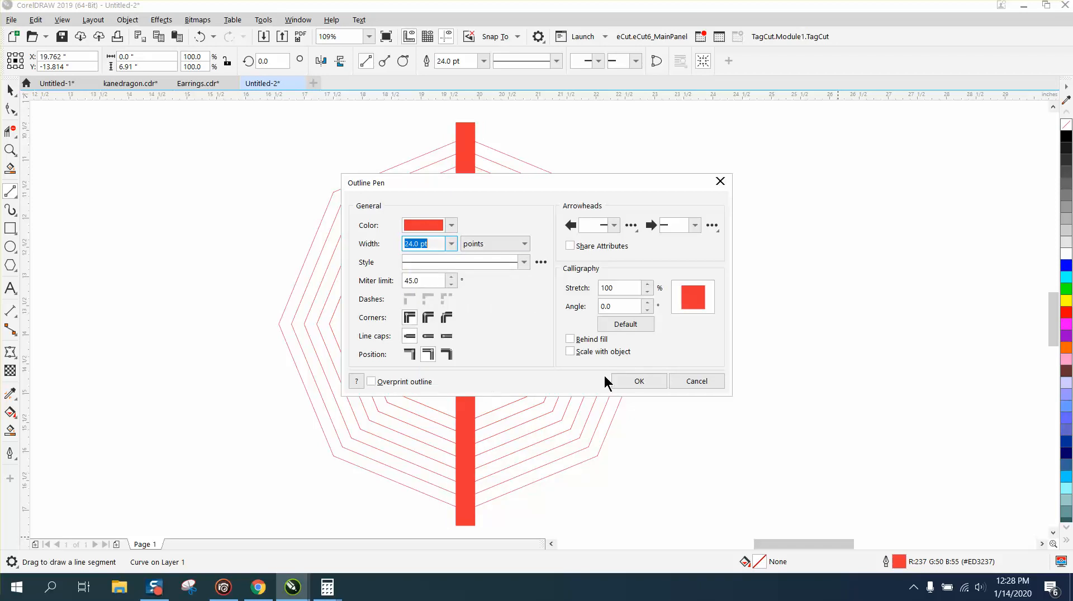
left_click(451, 244)
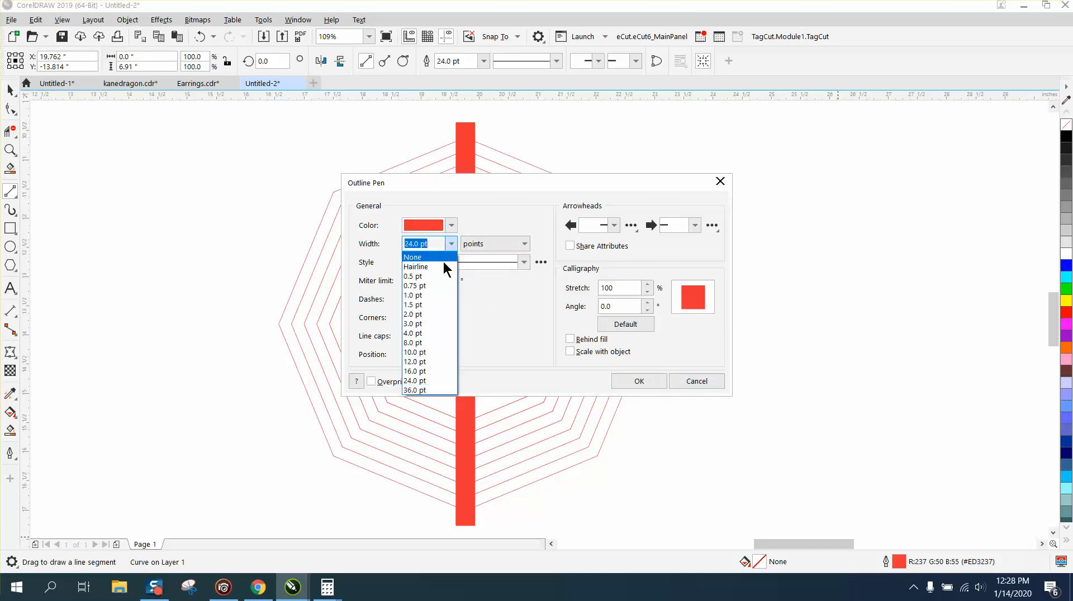
left_click(423, 372)
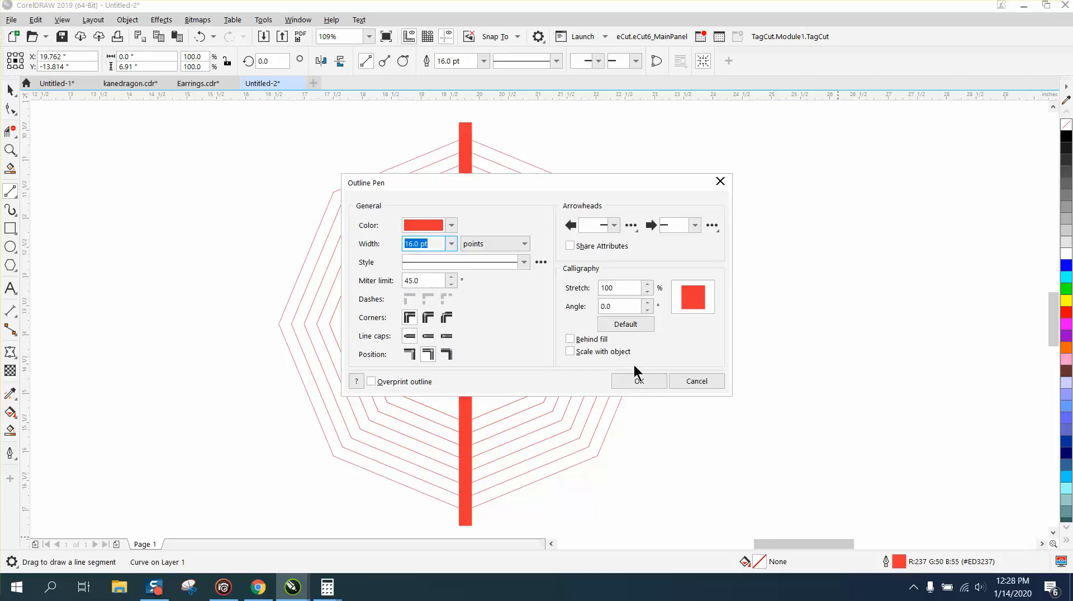
left_click(637, 381)
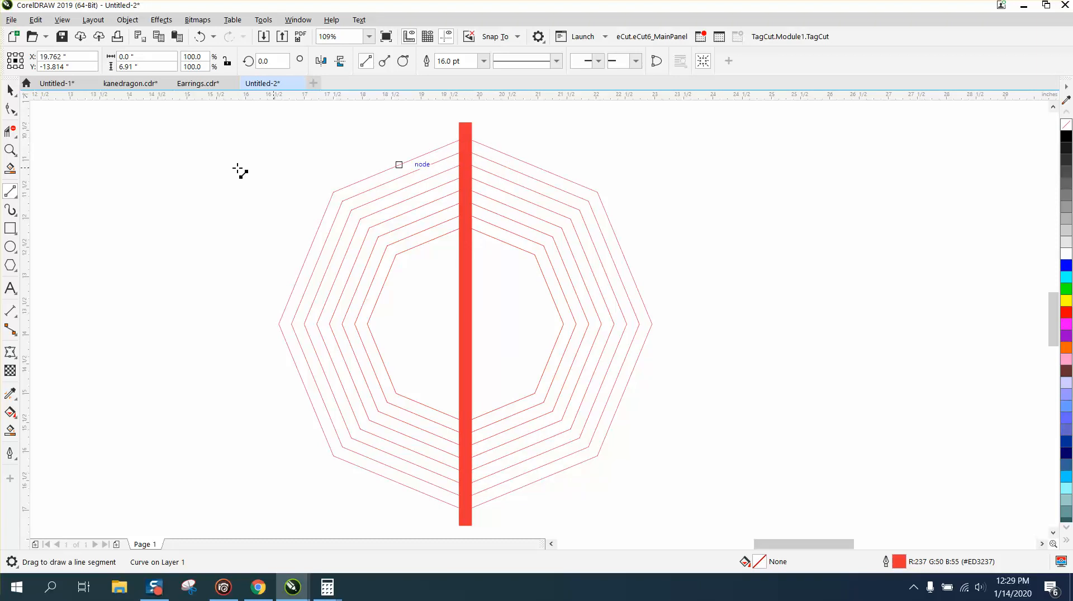
Step: Rotate the thick vertical line by 22.5° about its centre with 7 copies to form radial spokes
left_click(10, 89)
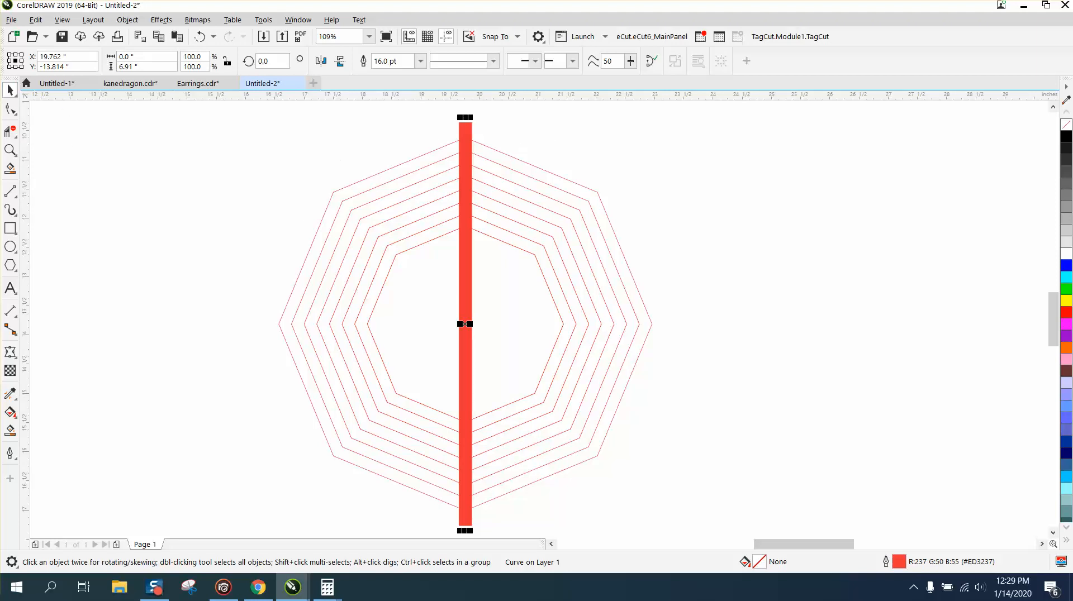
left_click(299, 21)
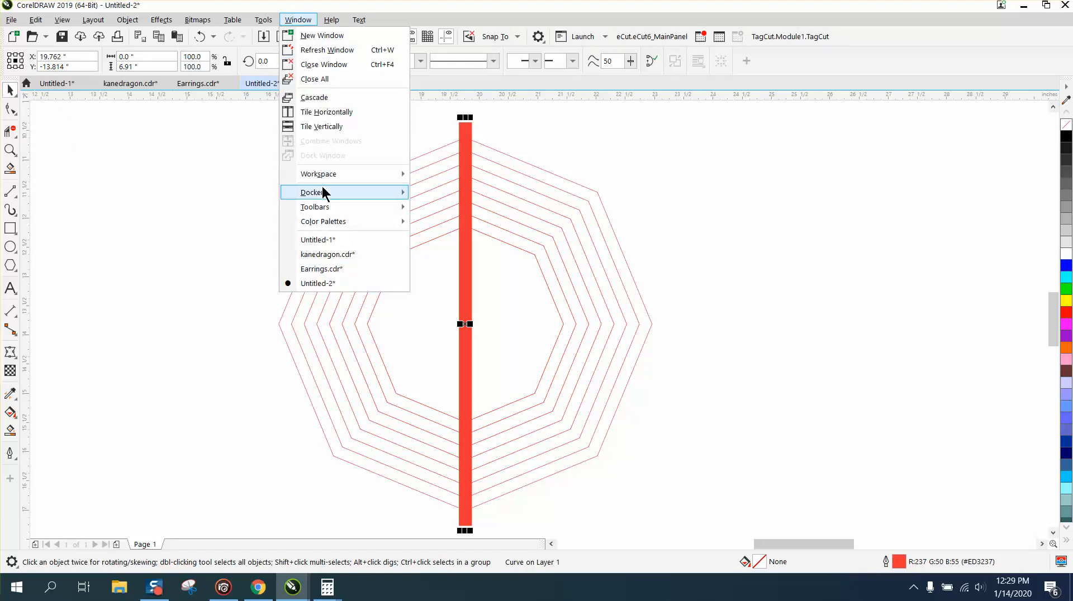
mouse_move(323, 188)
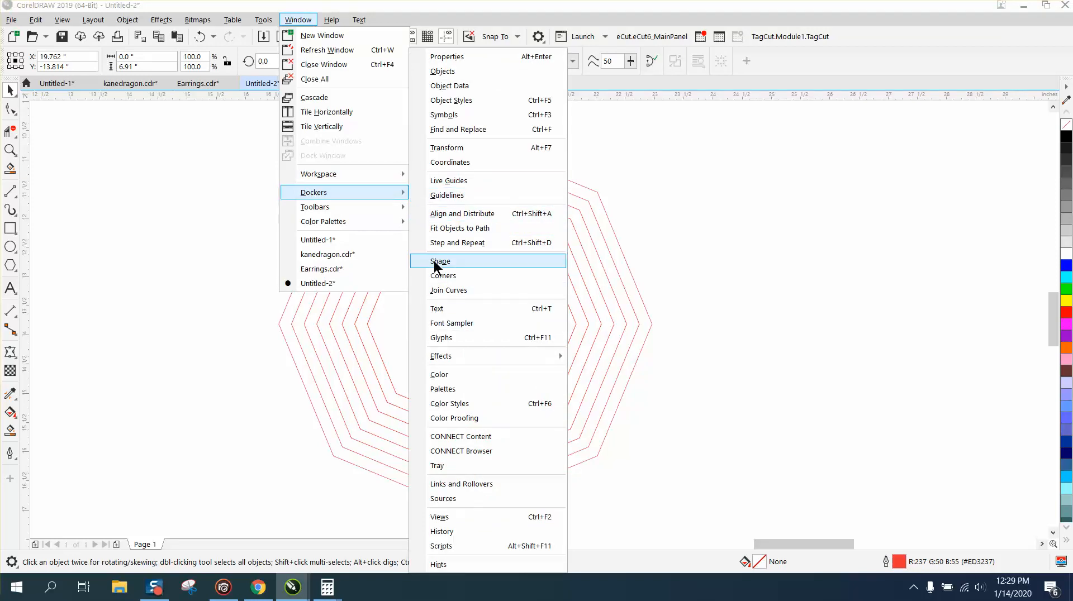
left_click(447, 148)
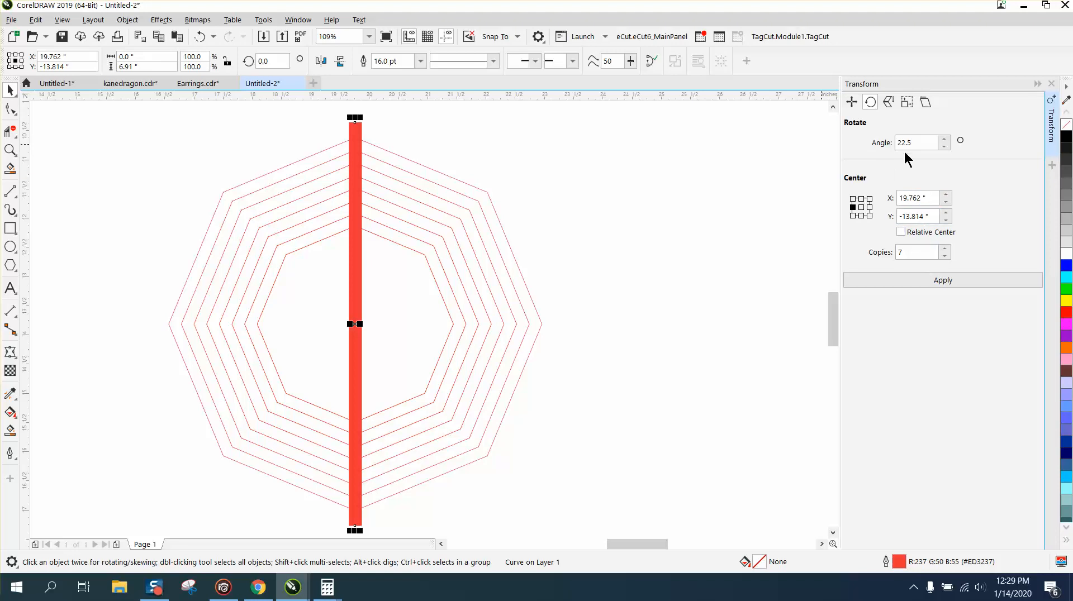
left_click(947, 283)
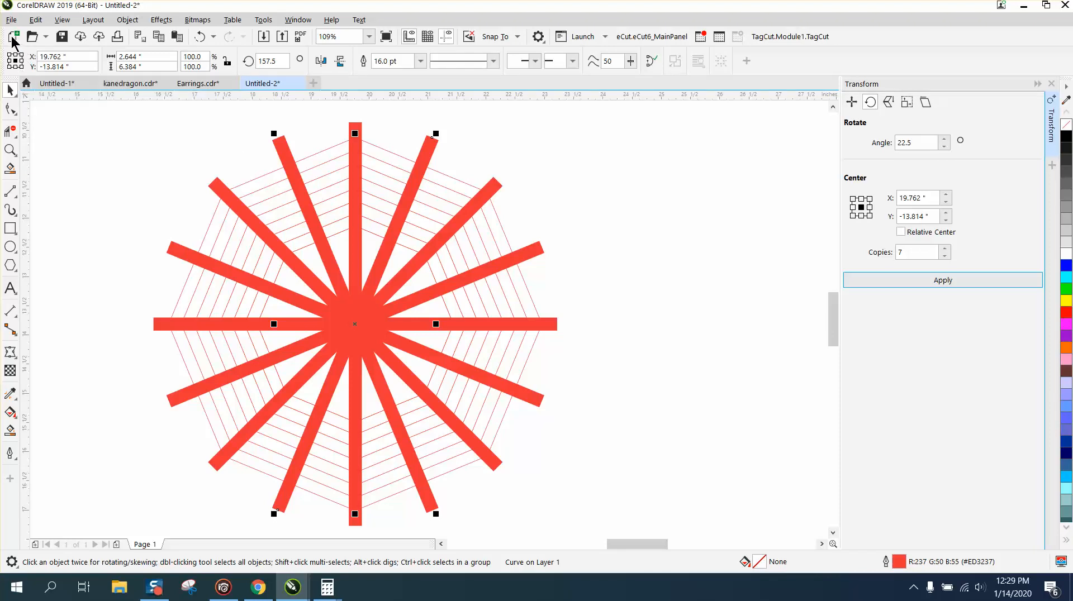
Step: Delete the vertical, horizontal and both diagonal spokes that run through the octagons' corners
left_click(380, 150)
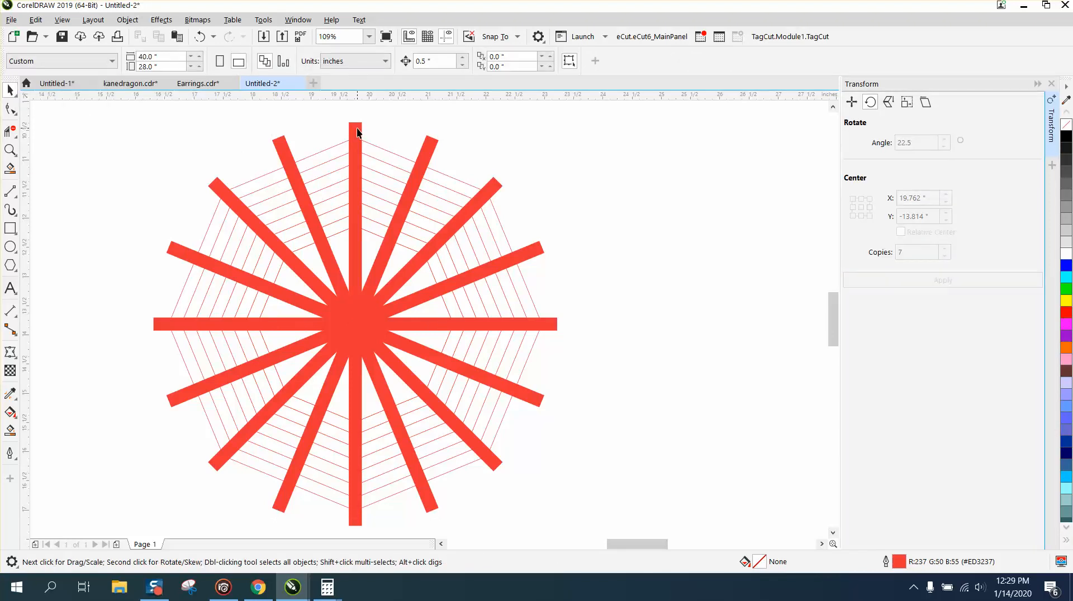
left_click(361, 131)
key("Delete")
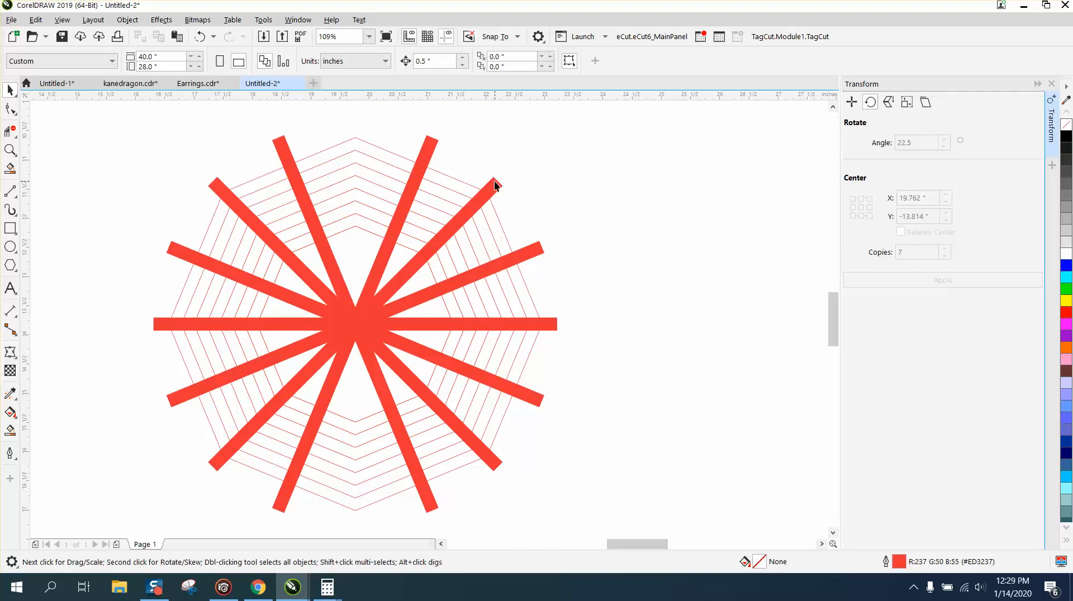
left_click(546, 325)
key("Delete")
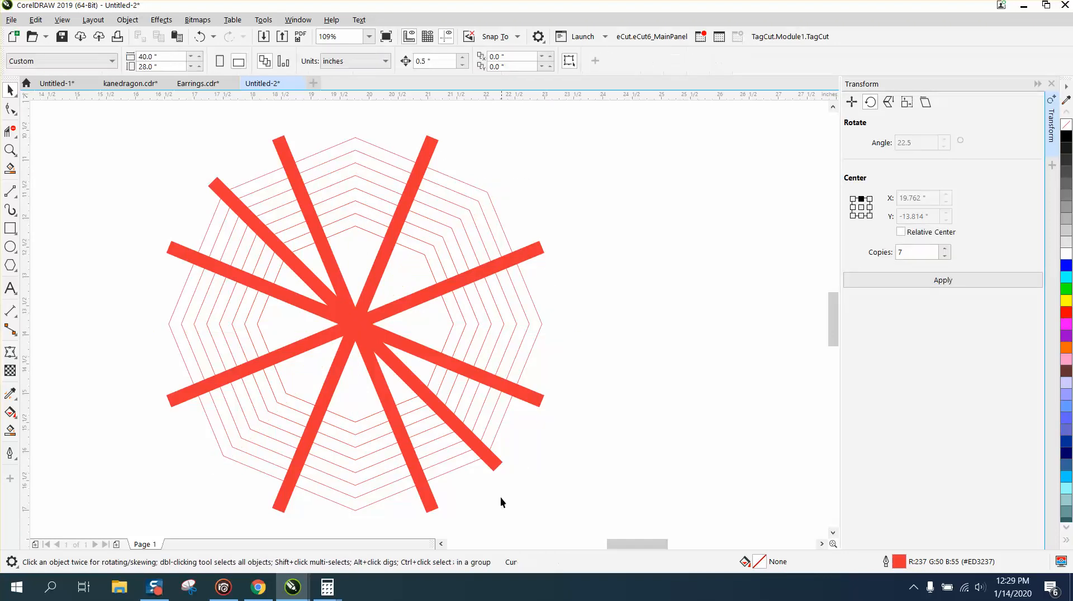
left_click(489, 466)
key("Delete")
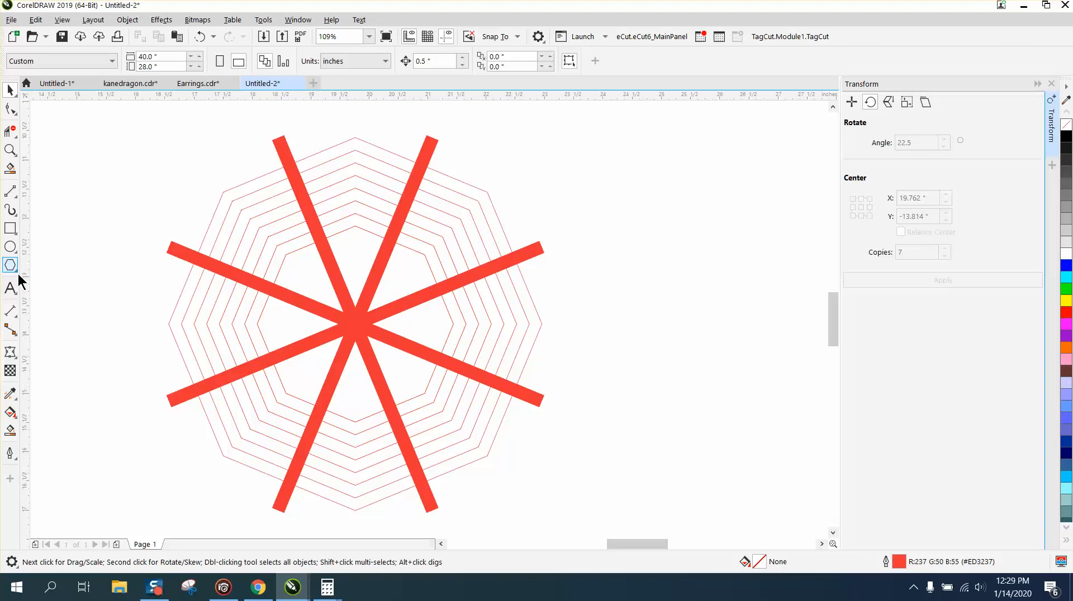
Step: Try Smart Fill in black on the top section's two outermost ring bands and the upper-right section's second band
left_click(13, 413)
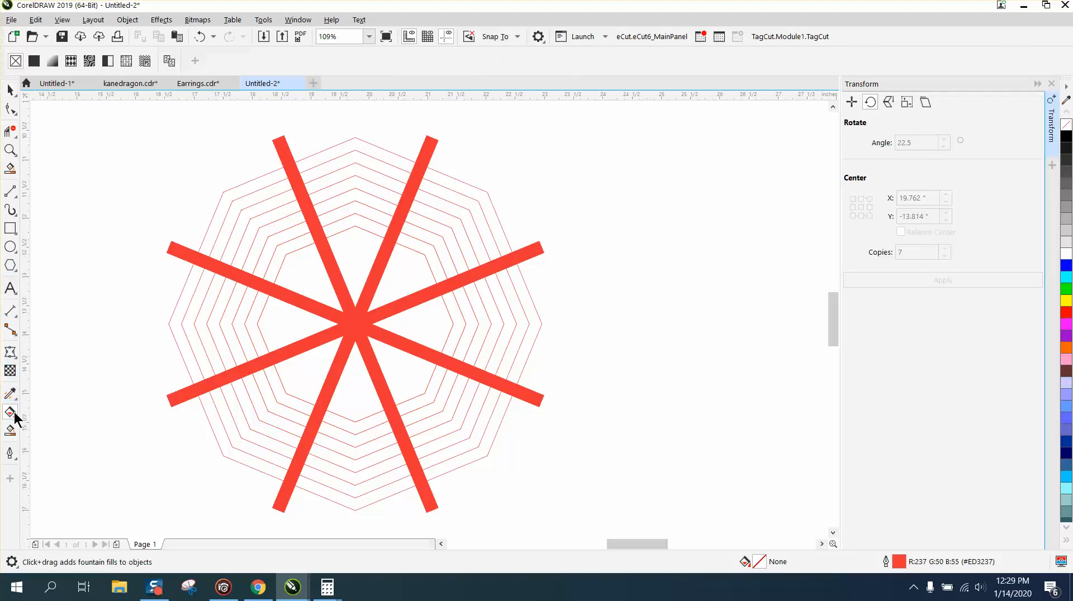
left_click(10, 431)
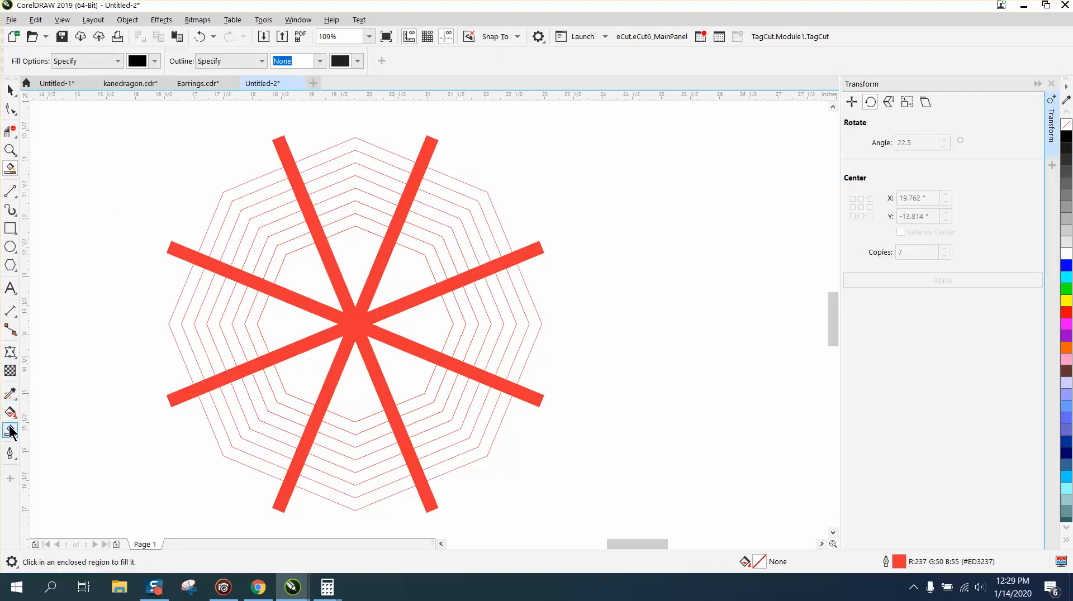
left_click(335, 150)
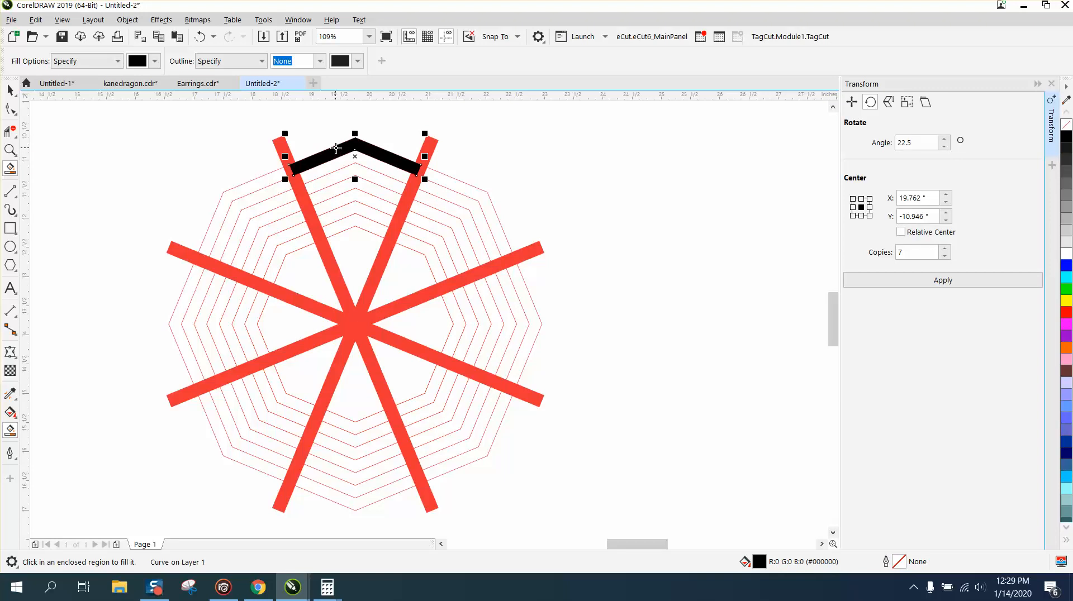
key("Delete")
left_click(348, 166)
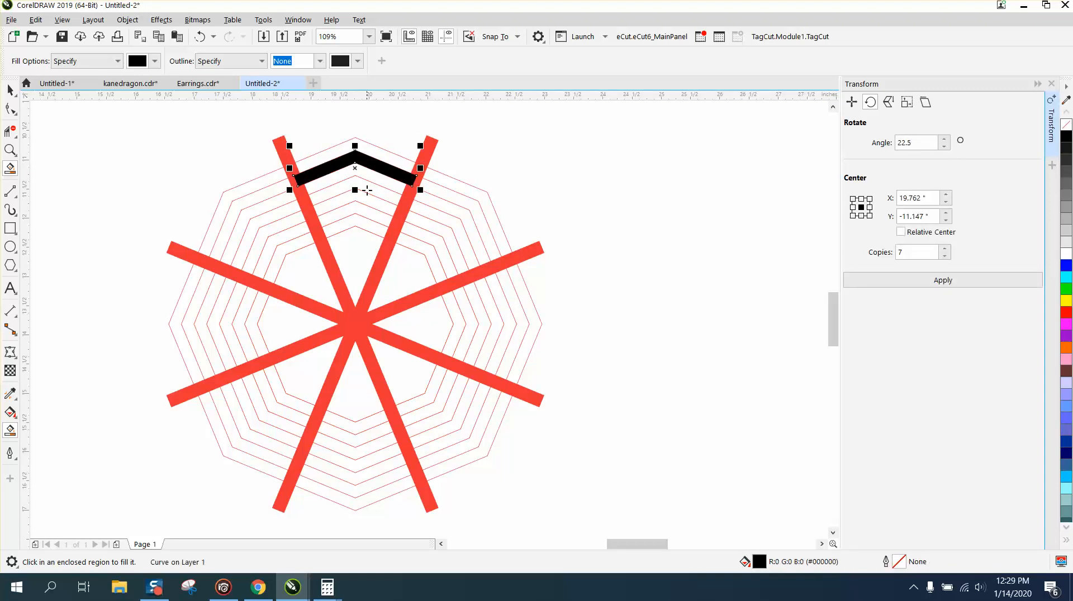
left_click(461, 199)
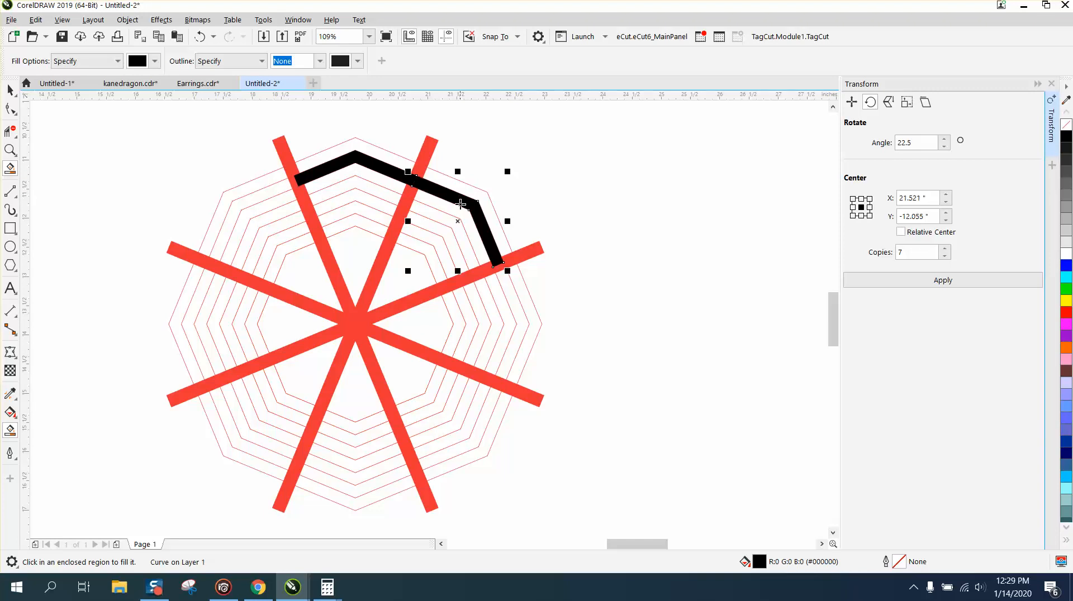
Step: Inspect where the two black fills meet beneath the spoke, and delete both fills
left_click(10, 150)
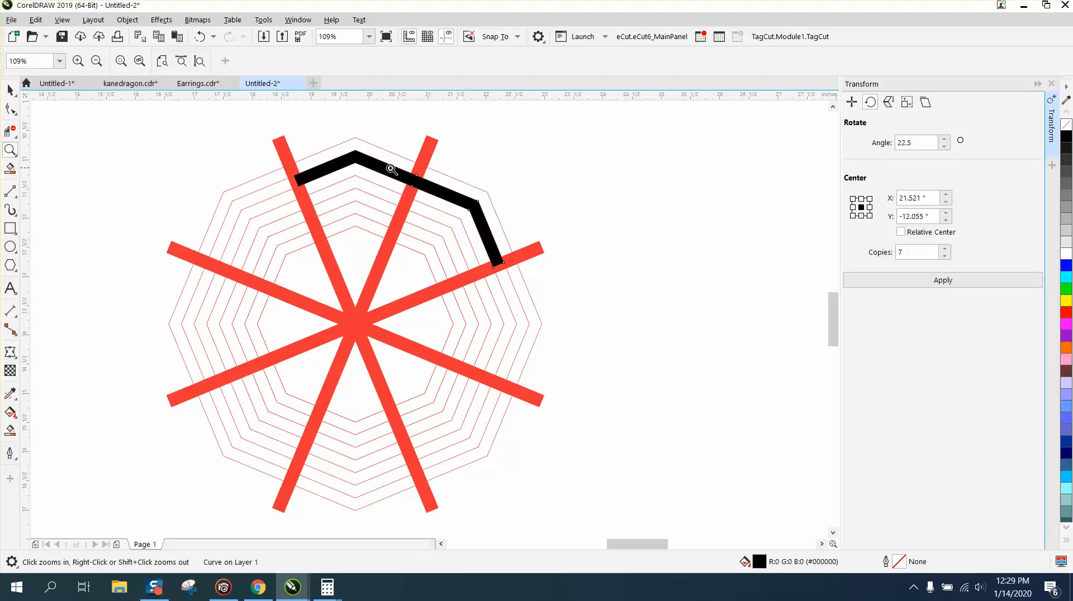
left_click_drag(392, 162, 474, 225)
right_click(475, 225)
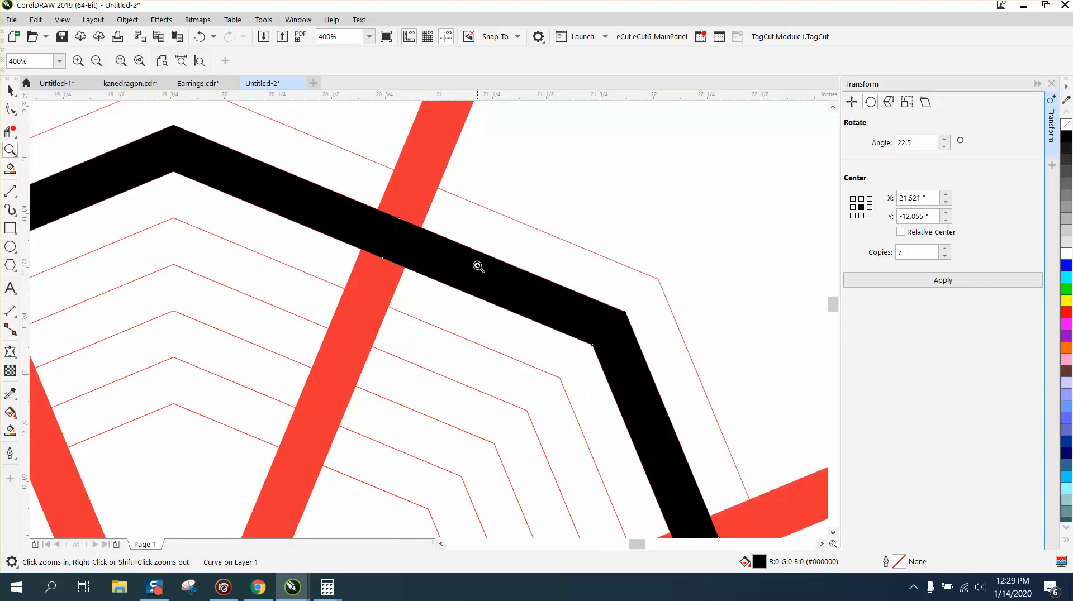
right_click(309, 206)
left_click(10, 89)
scroll(457, 195, "down", 1)
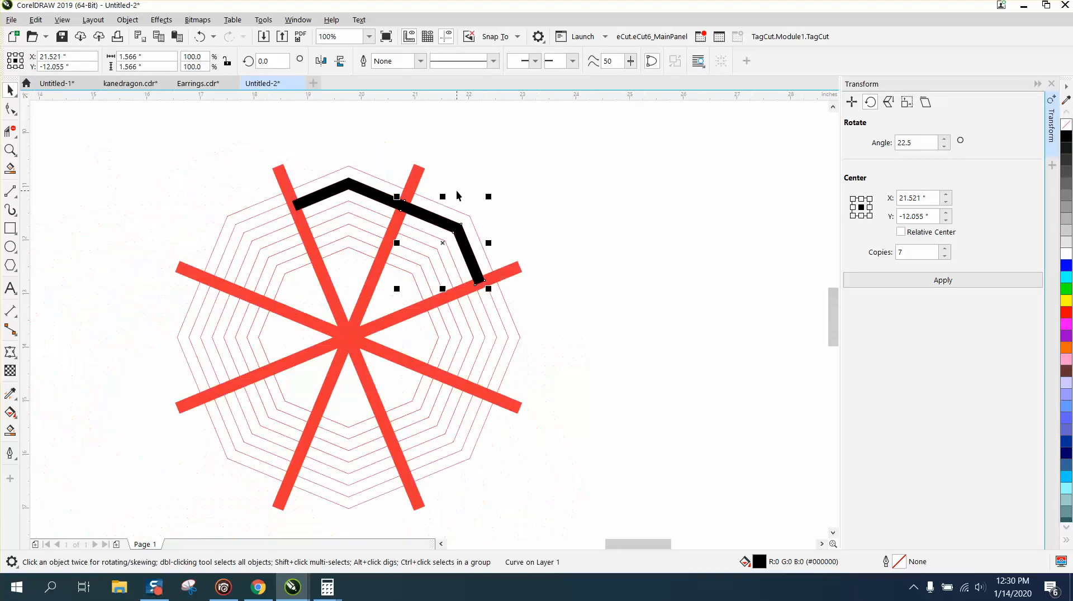
key("Delete")
left_click(389, 198)
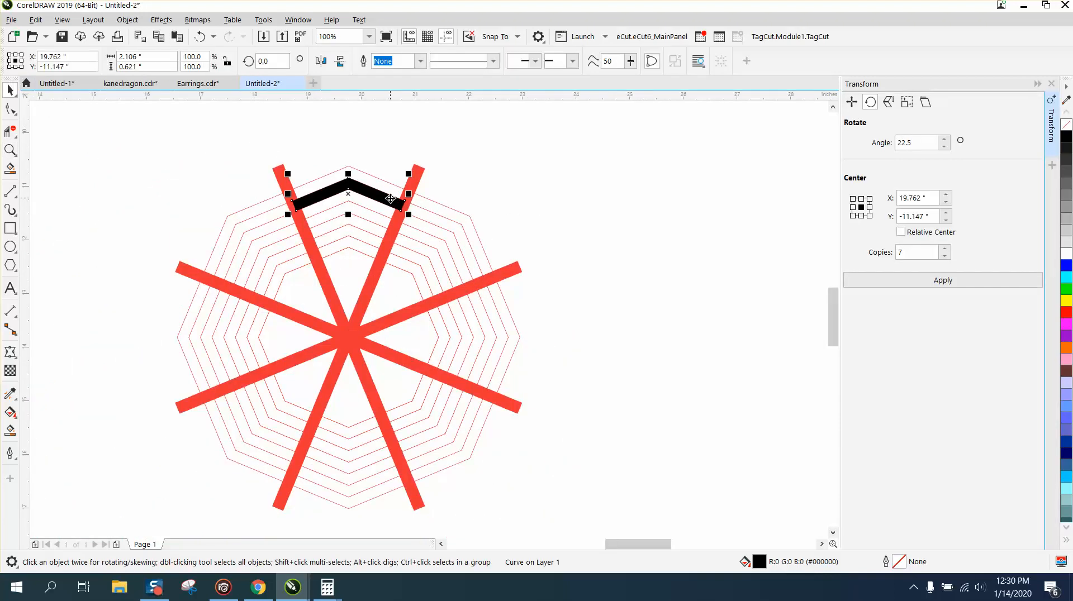
key("Delete")
Step: Convert the outlines of all four red spokes to objects
left_click(410, 190)
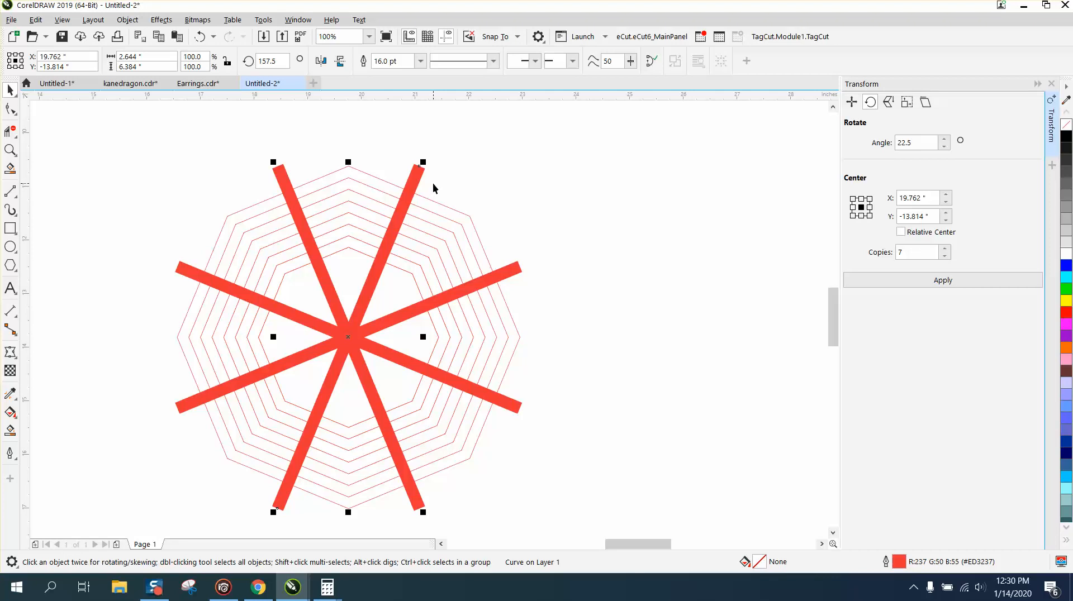
left_click(447, 171)
left_click(277, 167)
left_click(416, 173, "shift")
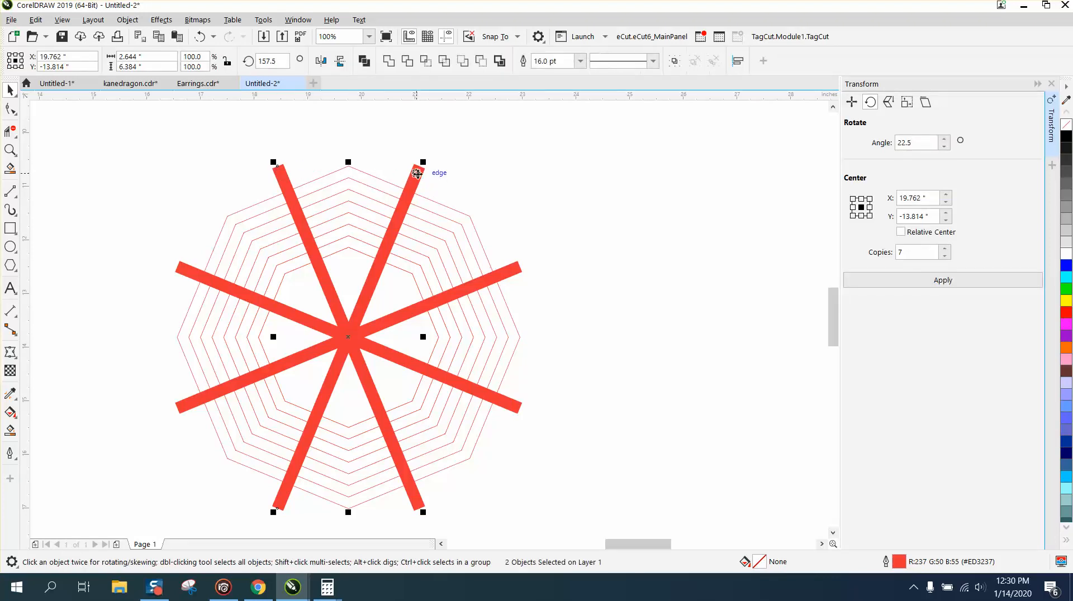
left_click(510, 272, "shift")
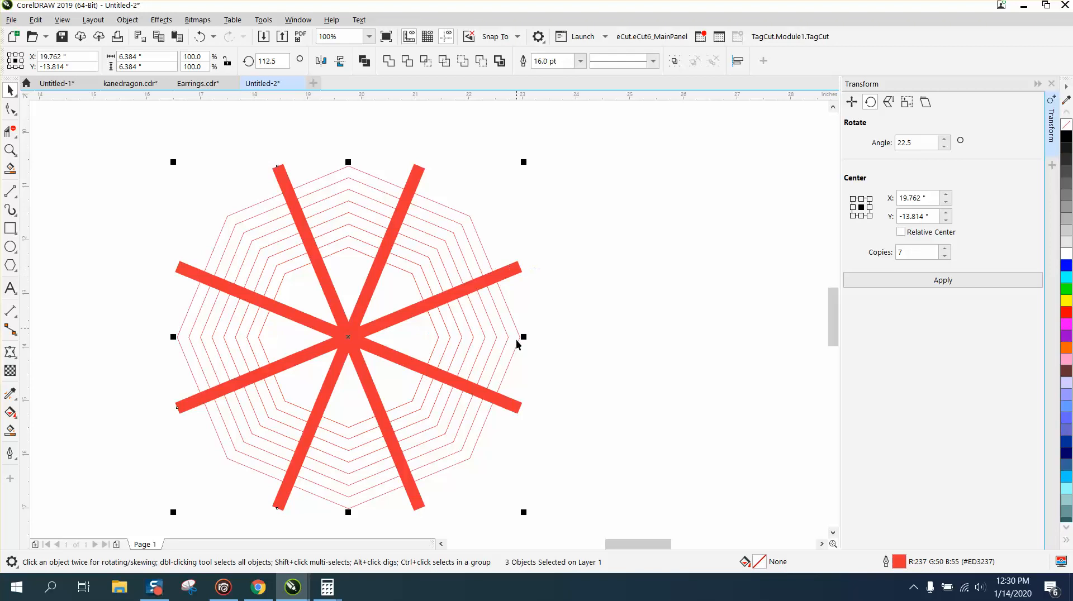
left_click(512, 407, "shift")
left_click(128, 22)
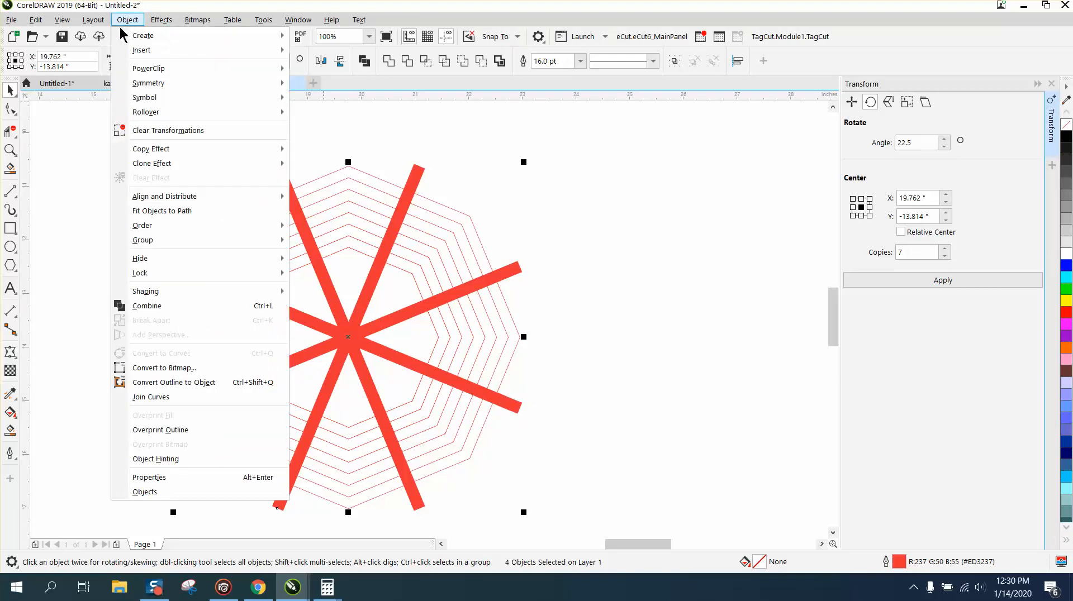
left_click(186, 383)
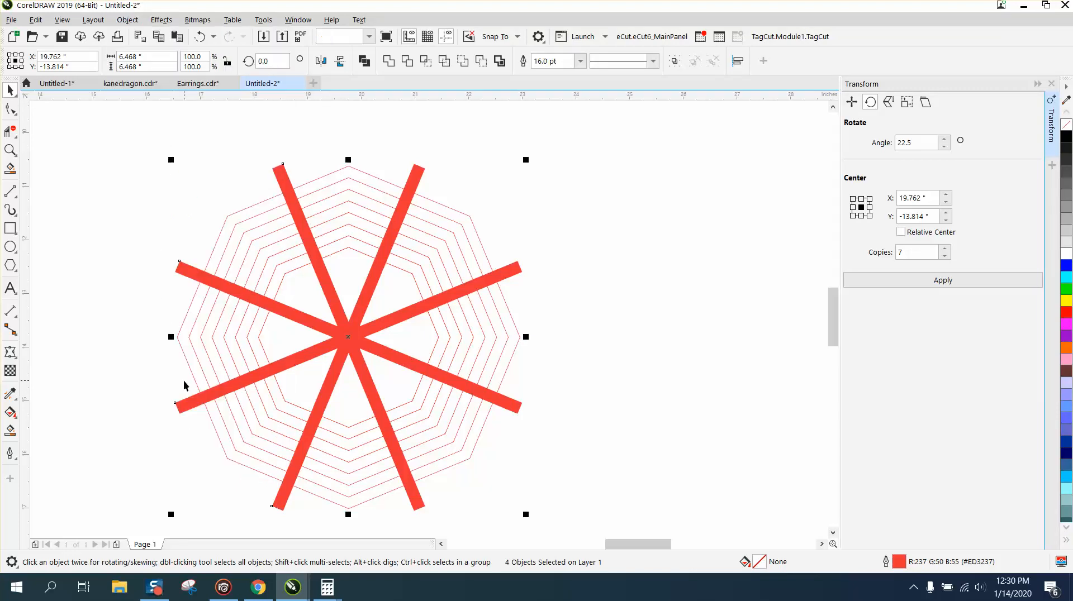
Step: Try Smart Fill on the outermost ring band in the top and upper-right sections, and undo both fills
left_click(11, 431)
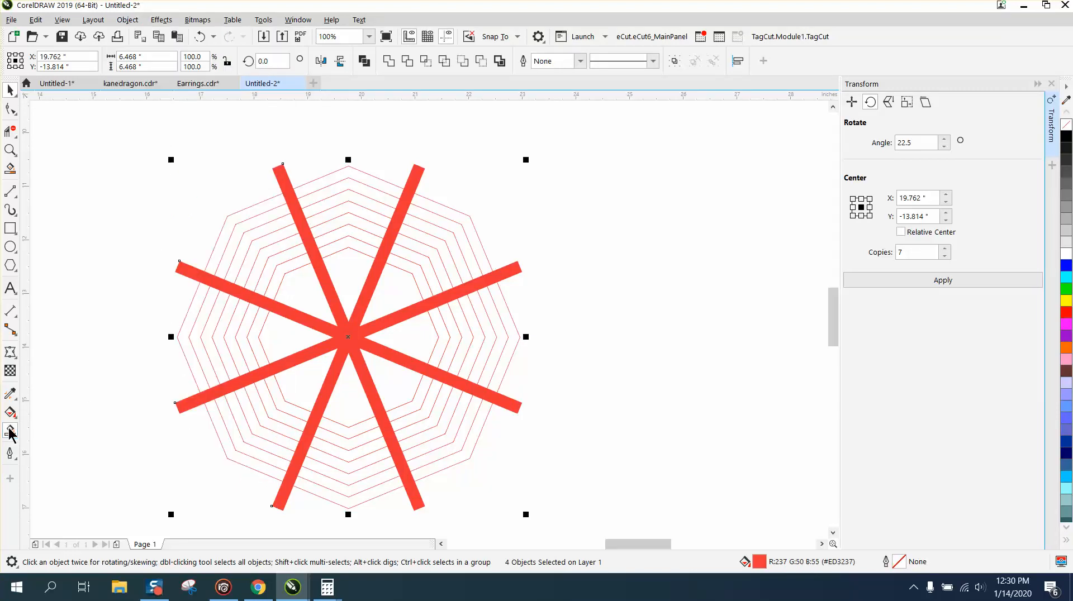
left_click(338, 178)
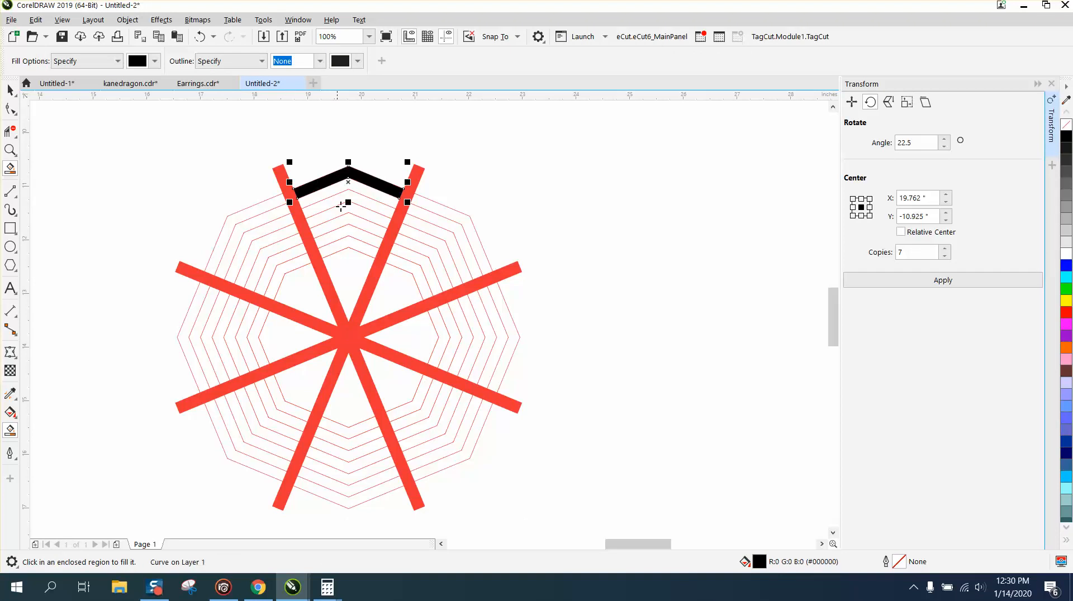
left_click(444, 214)
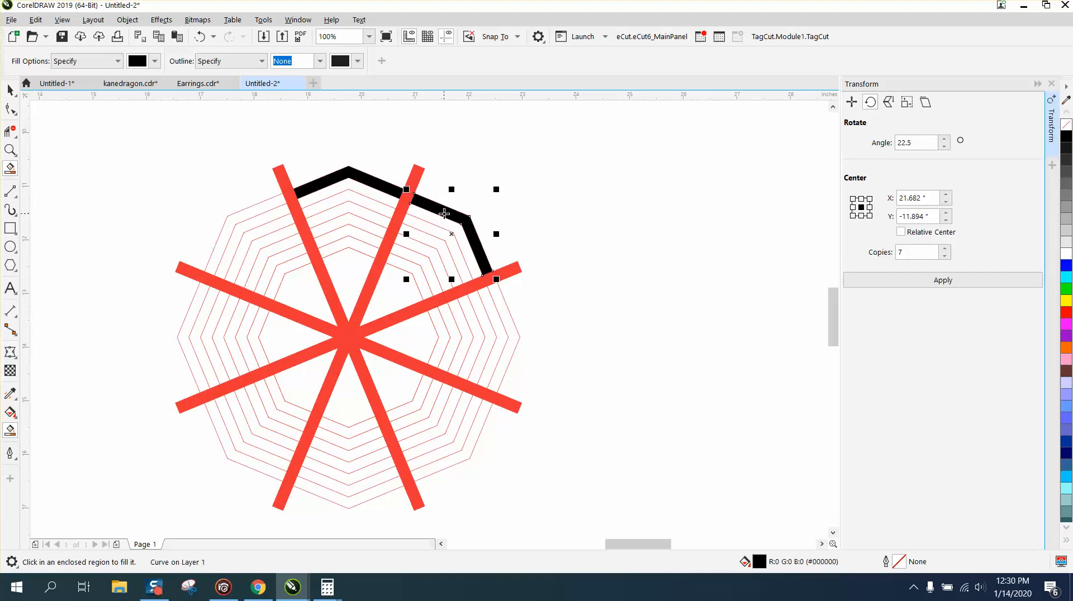
left_click(200, 36)
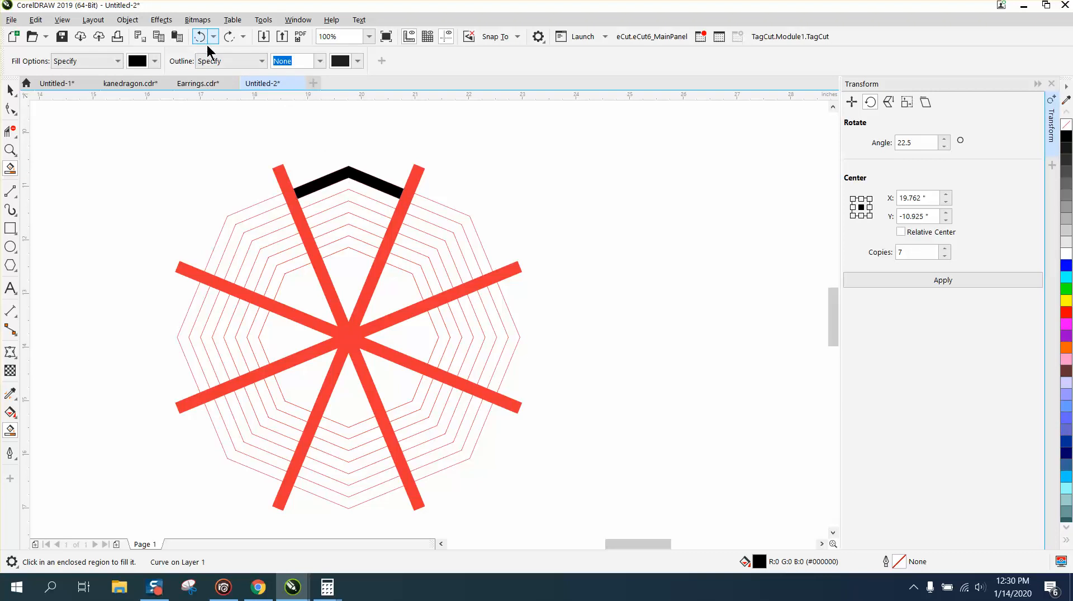
left_click(200, 36)
Step: Smart Fill the second, fourth and sixth ring bands from the outside with black in the top and upper-right sections
left_click(354, 185)
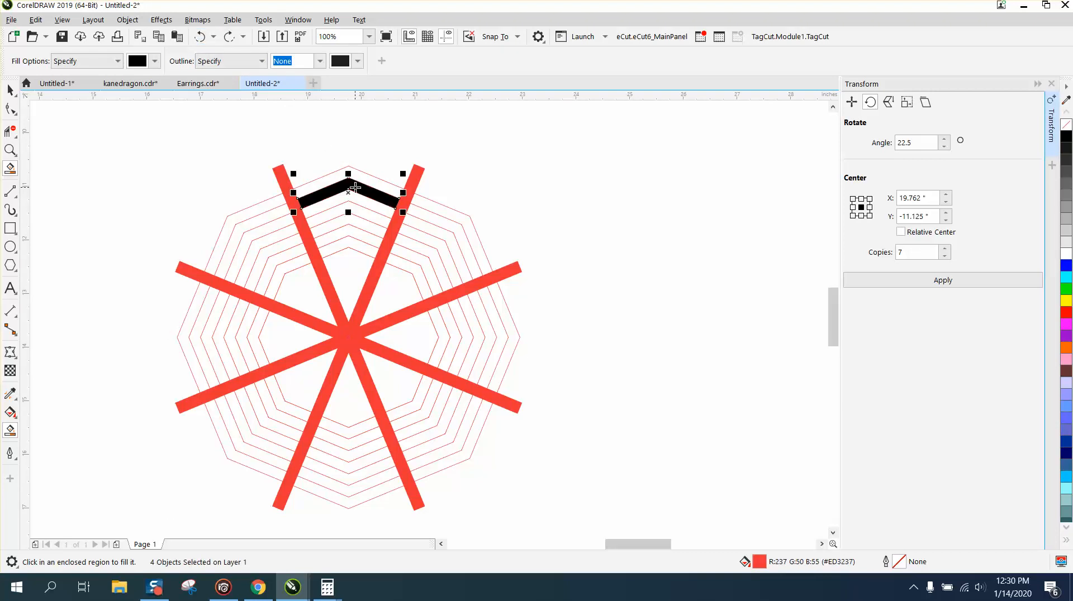
left_click(364, 215)
left_click(361, 242)
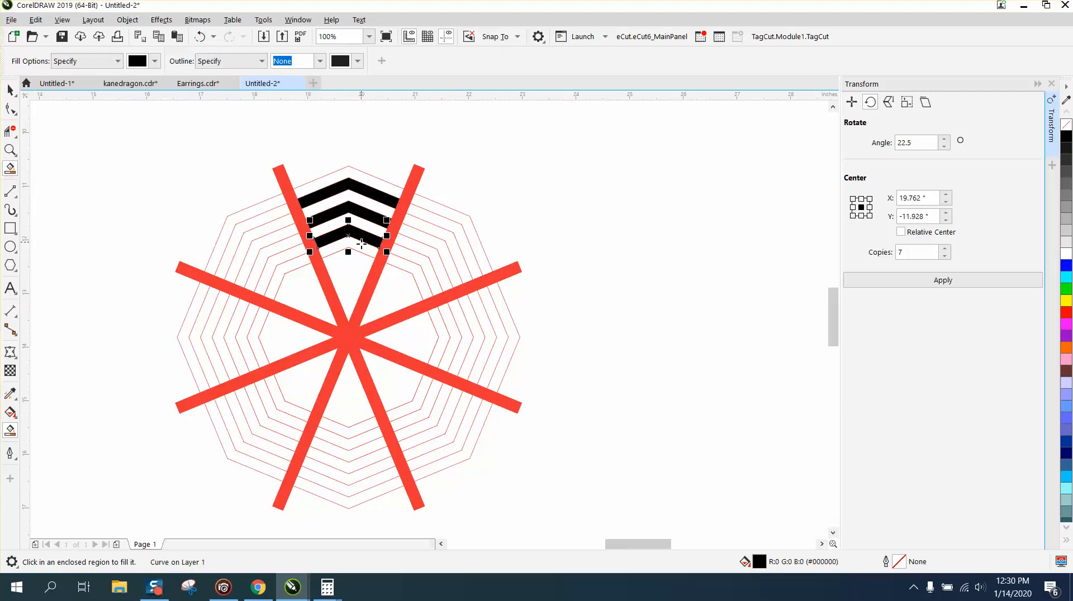
left_click(460, 230)
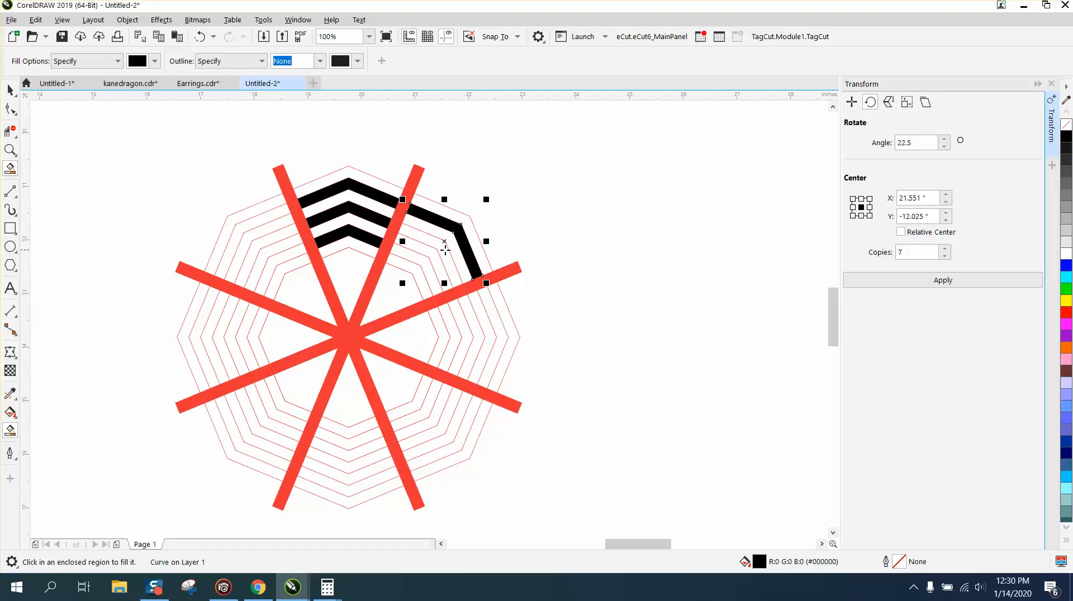
left_click(443, 252)
left_click(431, 281)
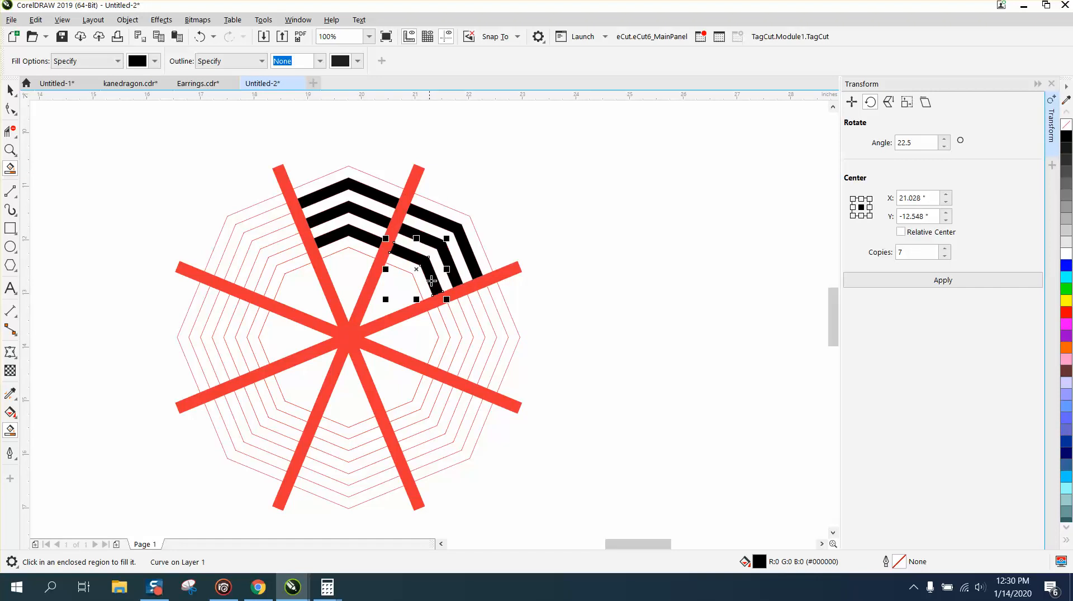
Step: Fill the same three alternating ring bands with black in the right and lower-right sections of the octagon
left_click(447, 317)
left_click(469, 315)
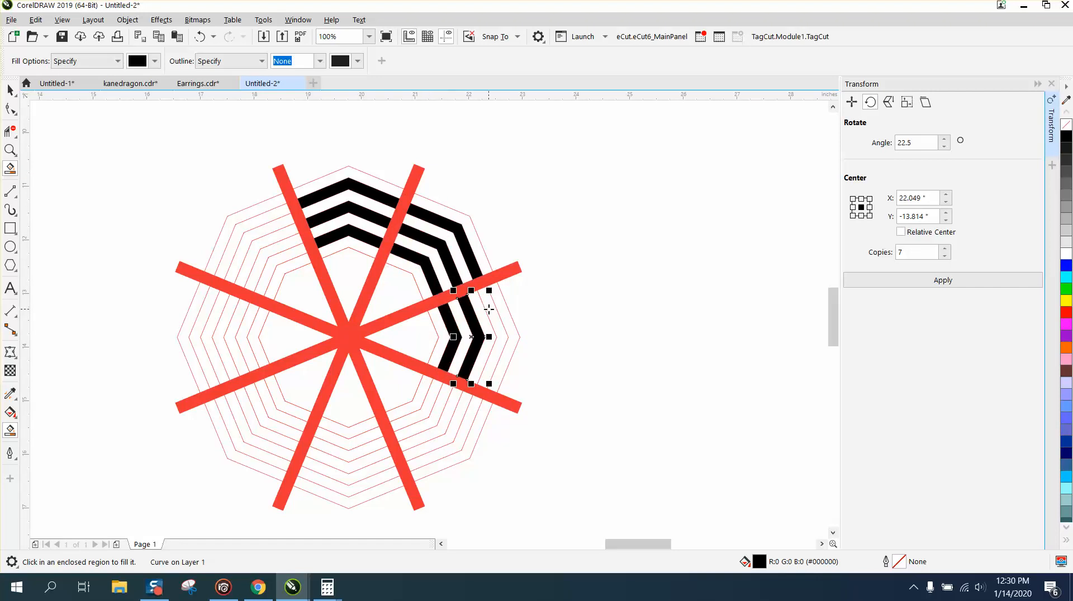
left_click(488, 311)
left_click(474, 408)
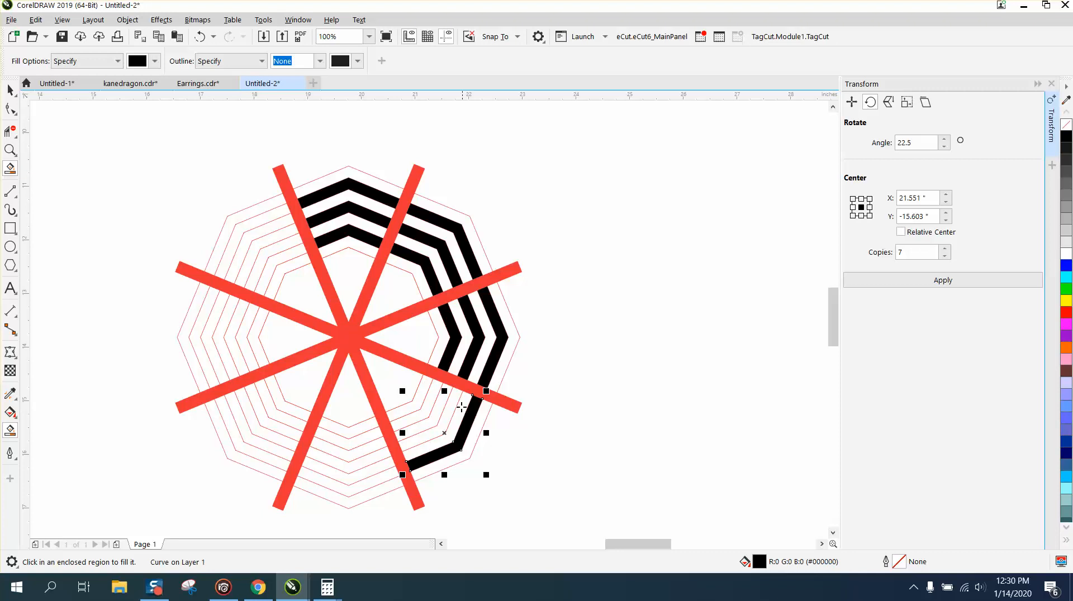
left_click(454, 404)
left_click(433, 395)
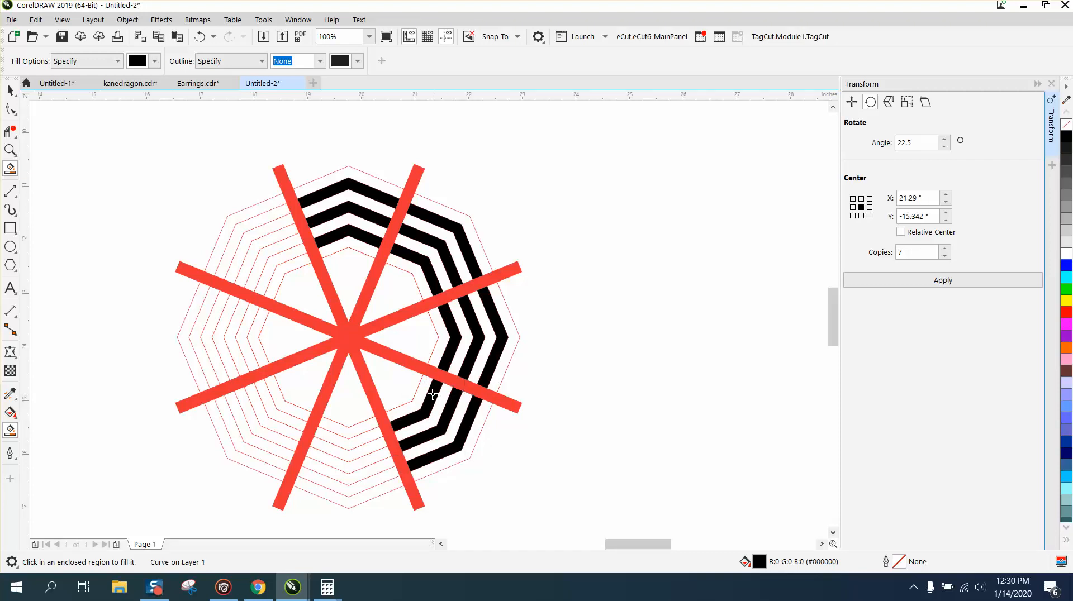
Step: Fill the matching three ring bands with black in the bottom and lower-left sections of the octagon
left_click(373, 484)
left_click(367, 460)
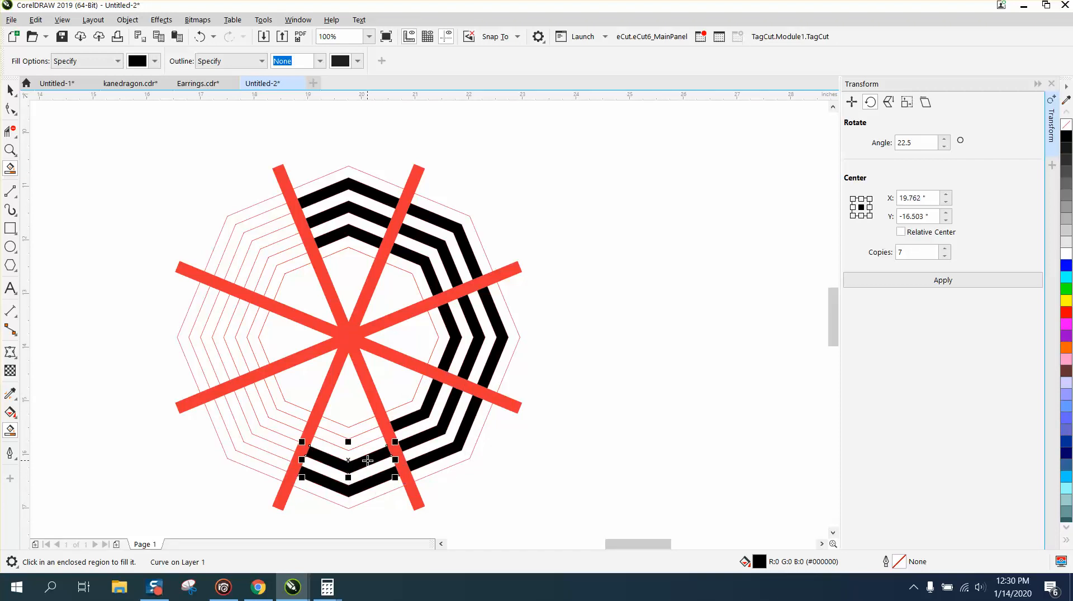
left_click(358, 436)
left_click(274, 415)
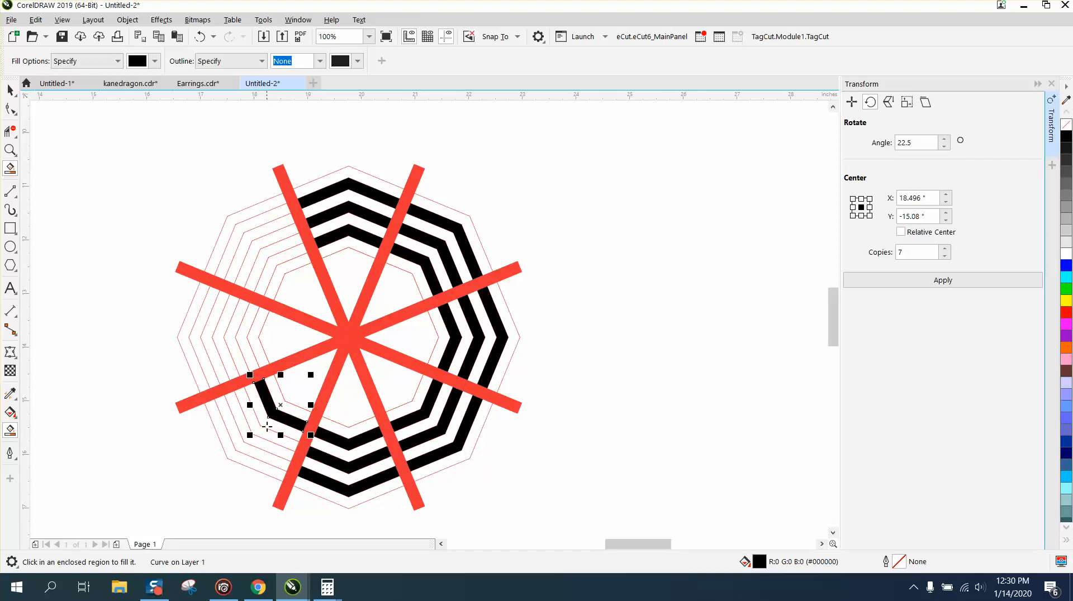
left_click(263, 431)
left_click(247, 445)
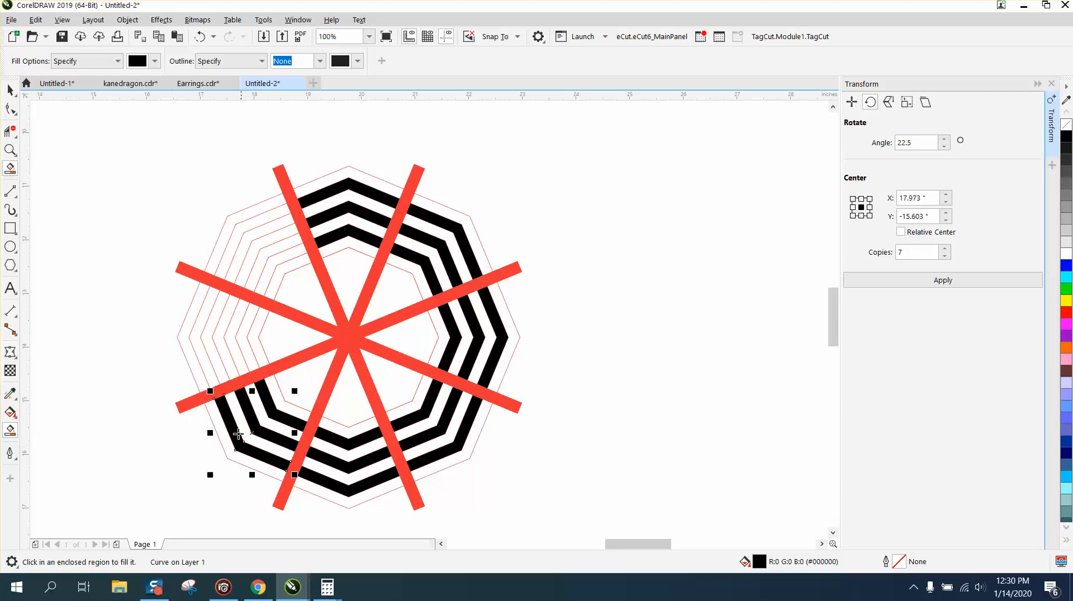
Step: Complete the black rings by filling the three matching bands in the left and upper-left sections
left_click(206, 362)
left_click(221, 355)
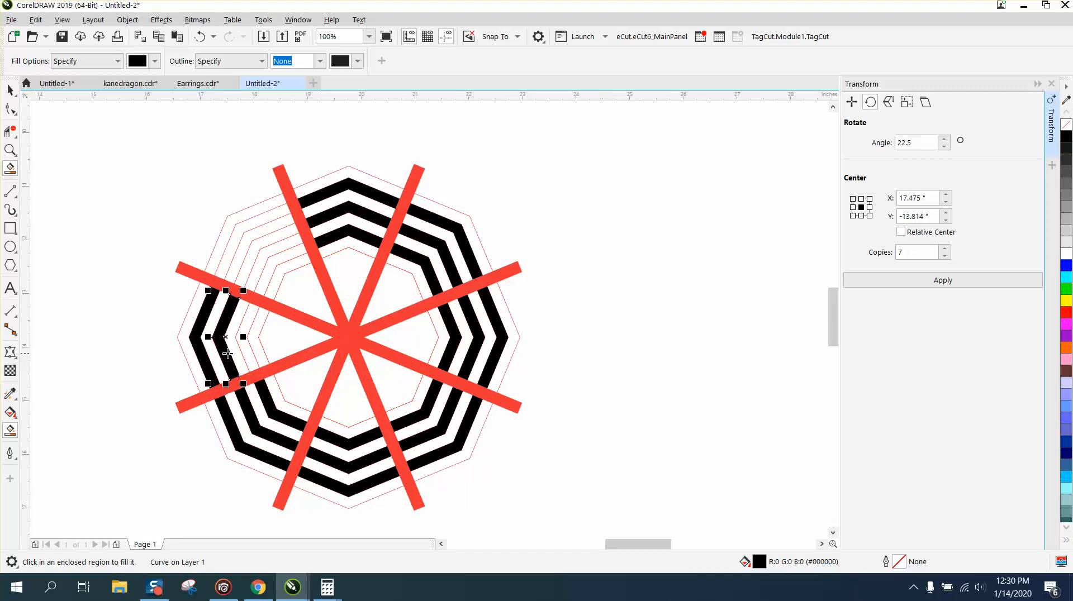
left_click(244, 345)
left_click(275, 256)
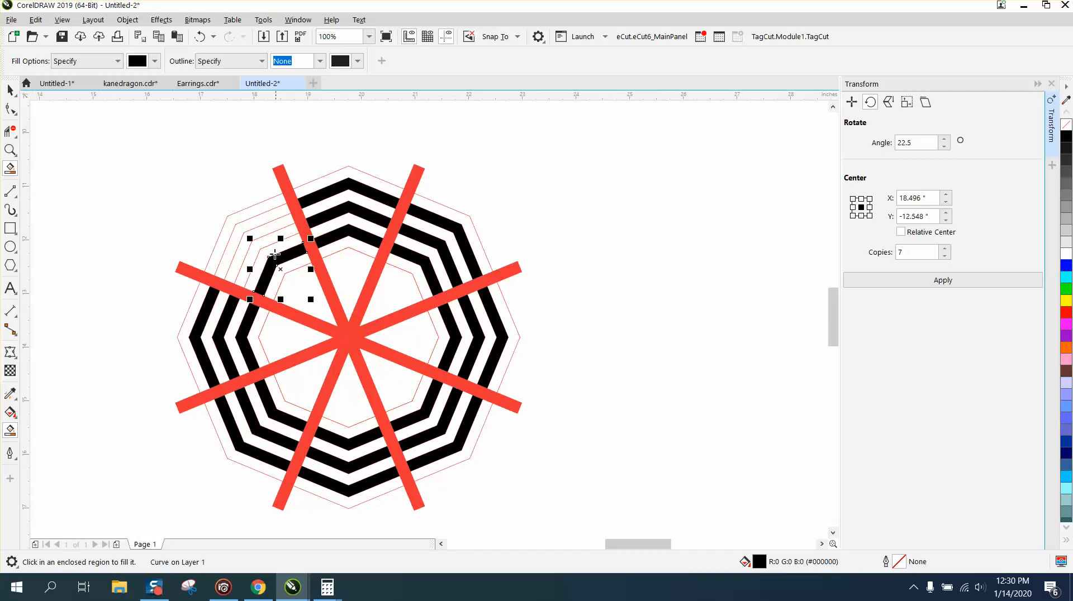
left_click(264, 237)
left_click(254, 223)
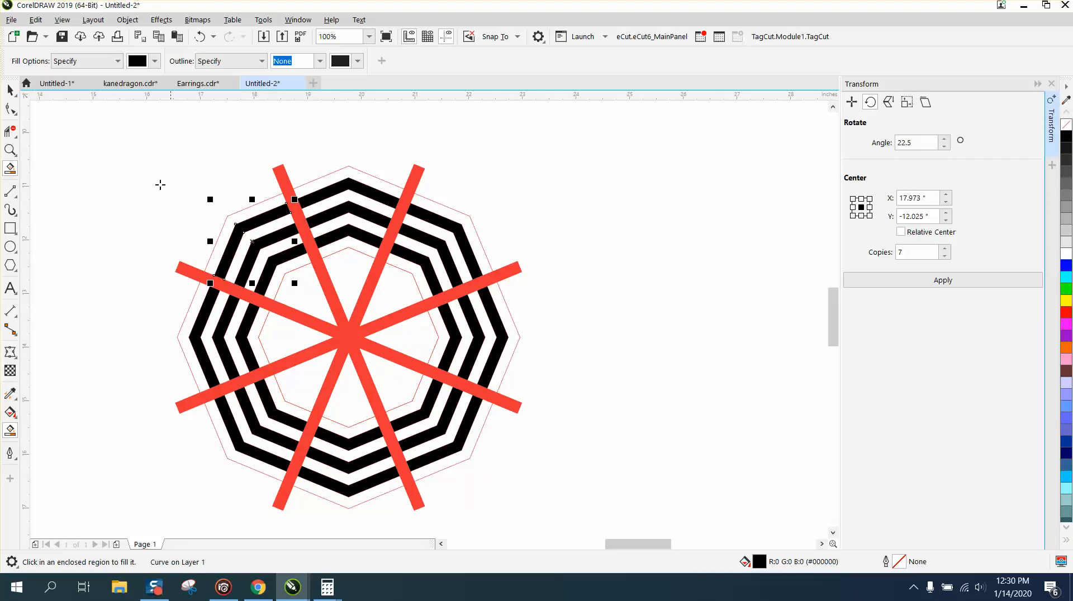
Step: Delete the four thick red spokes crossing the octagon, leaving gaps between the black ring segments
left_click(10, 89)
left_click(303, 178)
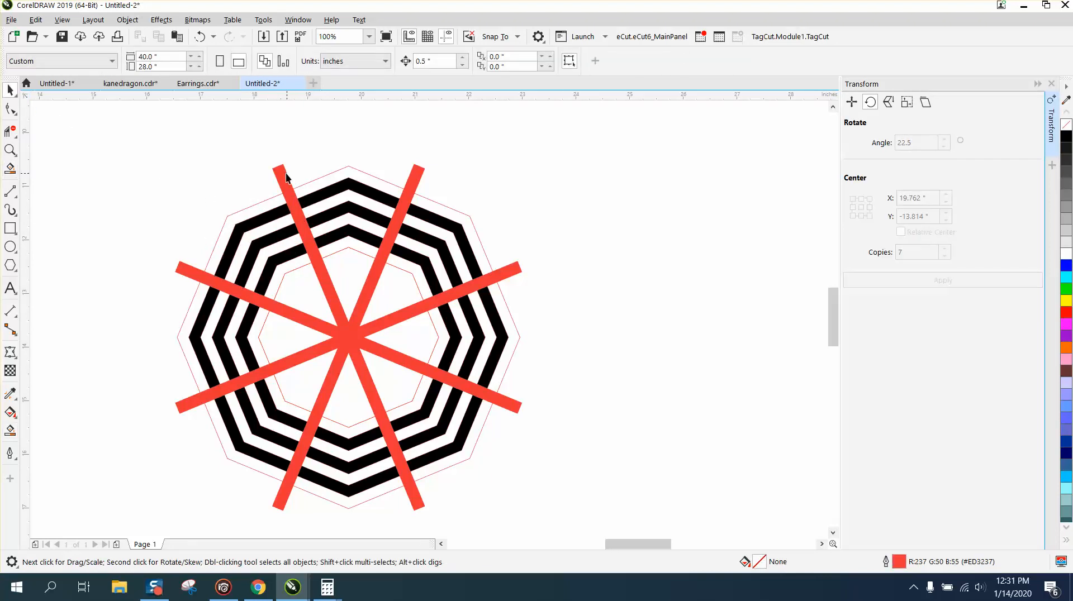
left_click(286, 177)
key("alt+Tab")
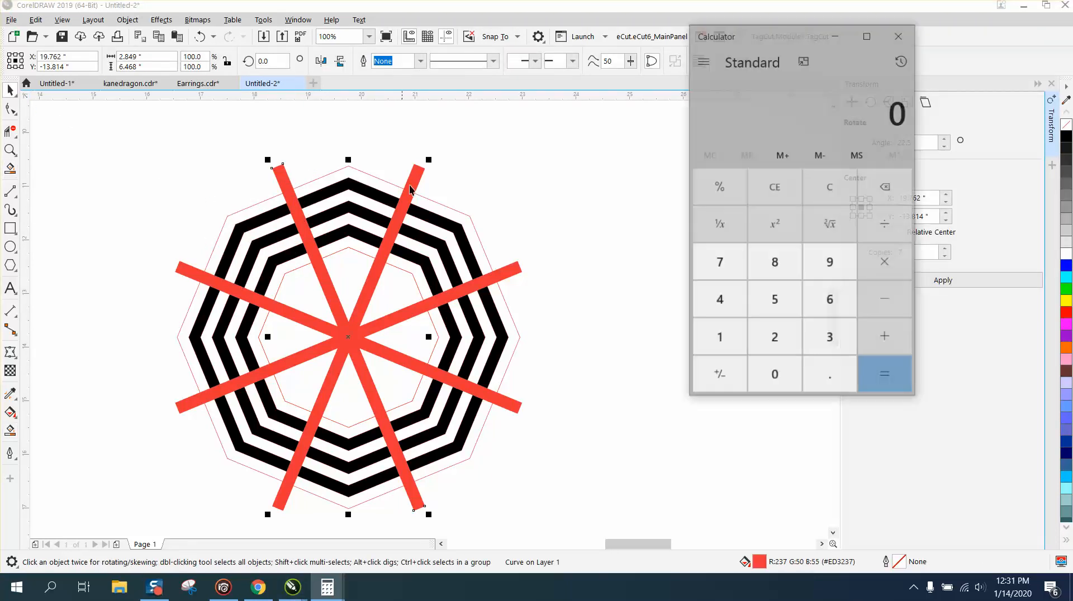
left_click(898, 36)
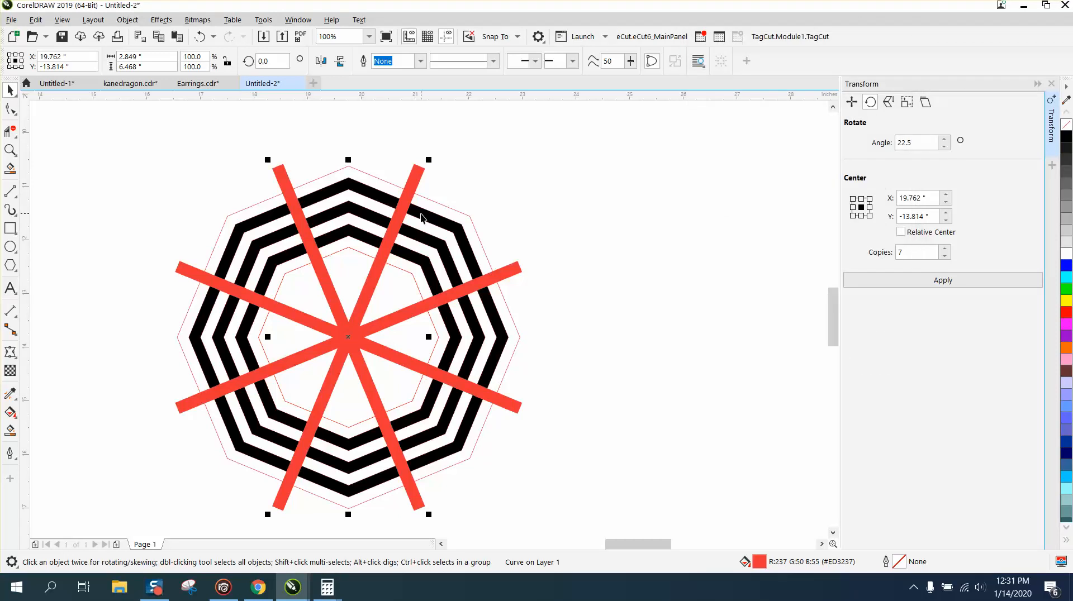
key("Delete")
left_click(422, 170)
key("Delete")
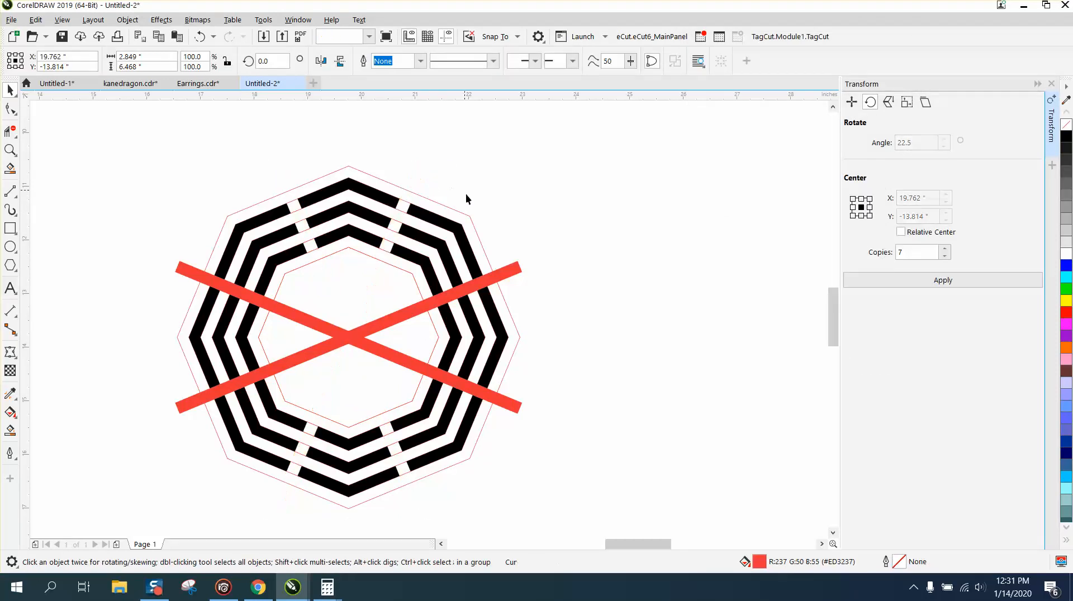
left_click(516, 273)
key("Delete")
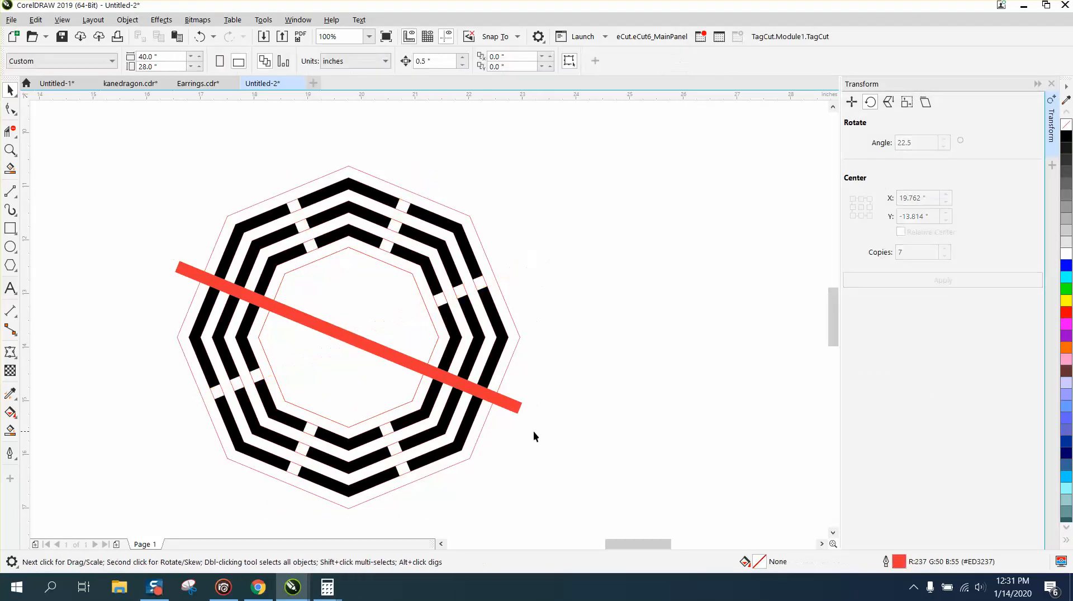
left_click(512, 407)
key("Delete")
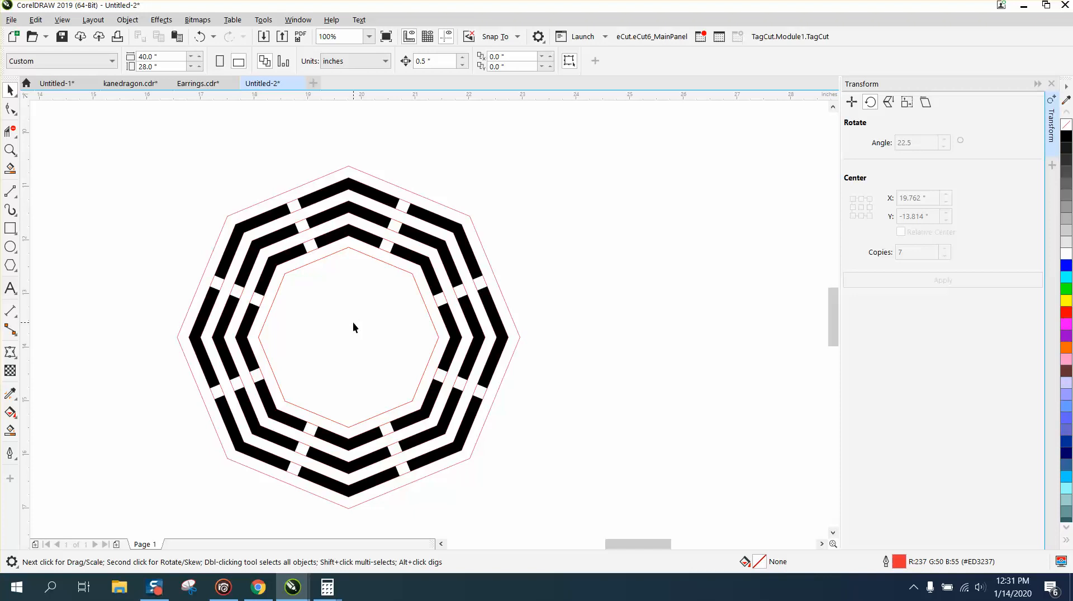
Step: Set the nudge distance to 8 inches and nudge the contoured red octagon once to the right, off the black segments
scroll(337, 322, "down", 2)
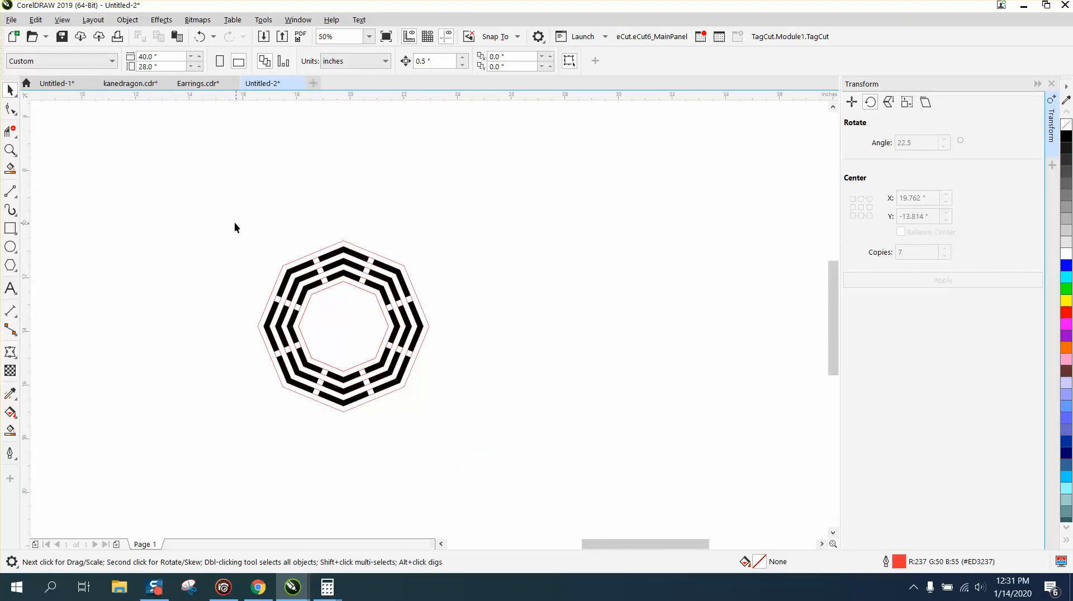
left_click_drag(604, 446, 604, 446)
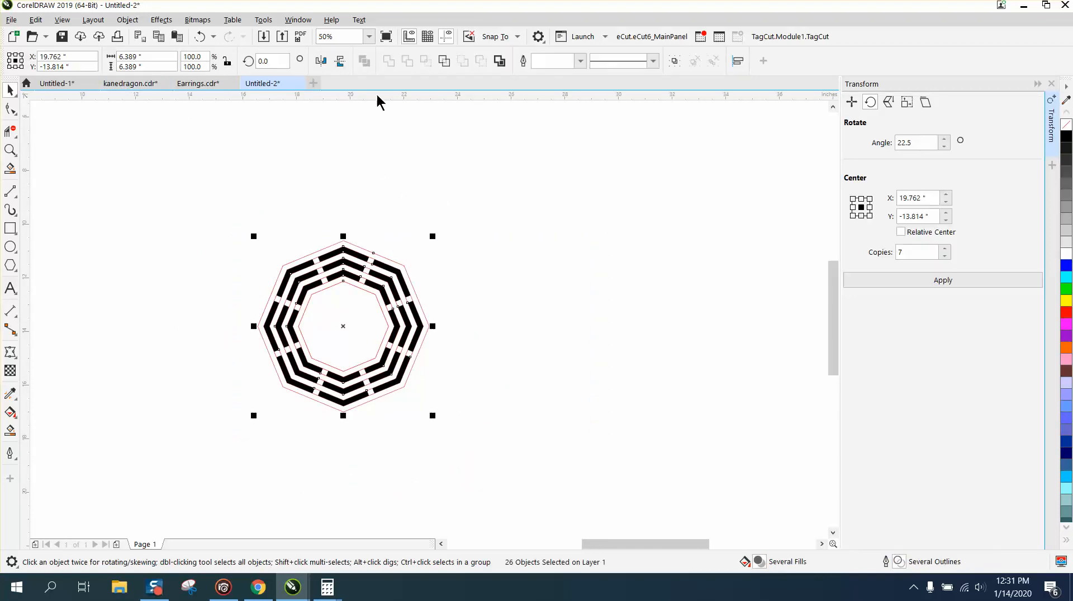
key("Escape")
left_click(426, 65)
type("8")
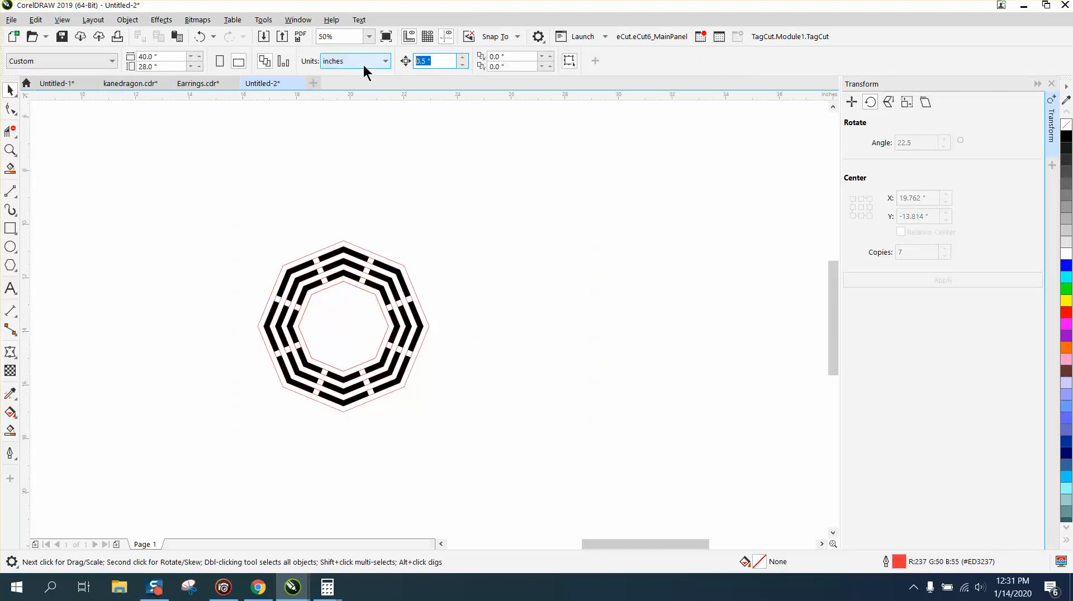
left_click(395, 266)
key("Right")
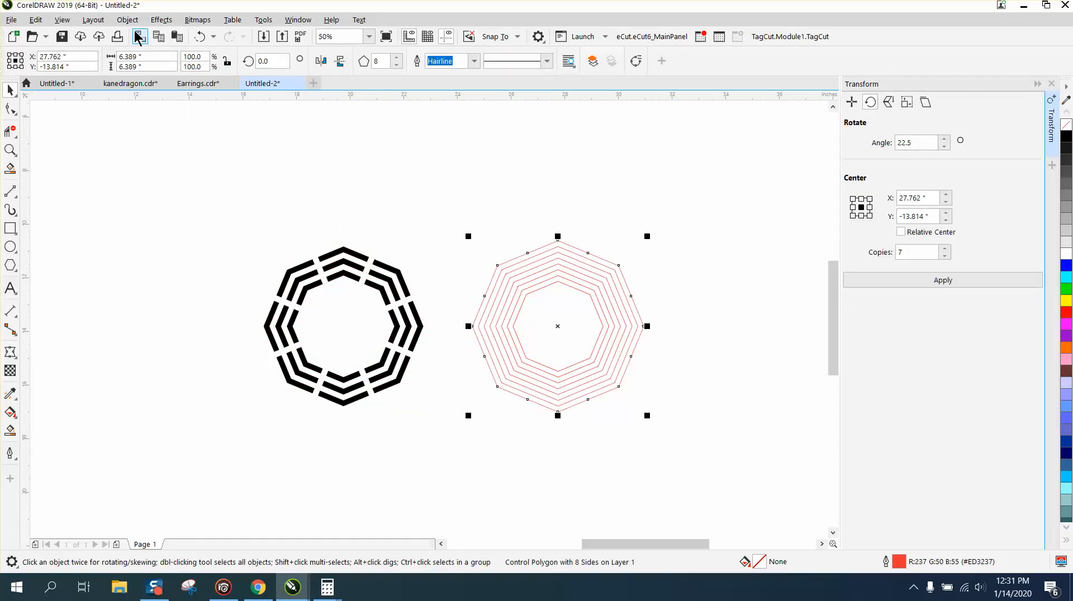
Step: Break the contour apart from the outer octagon in the red outline set
left_click(158, 21)
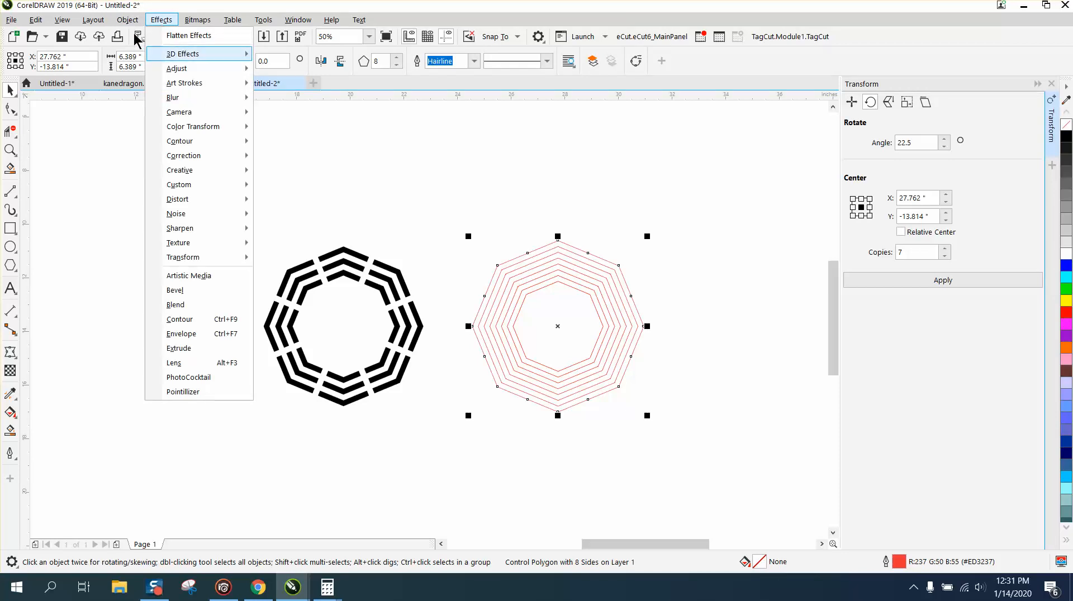
mouse_move(127, 20)
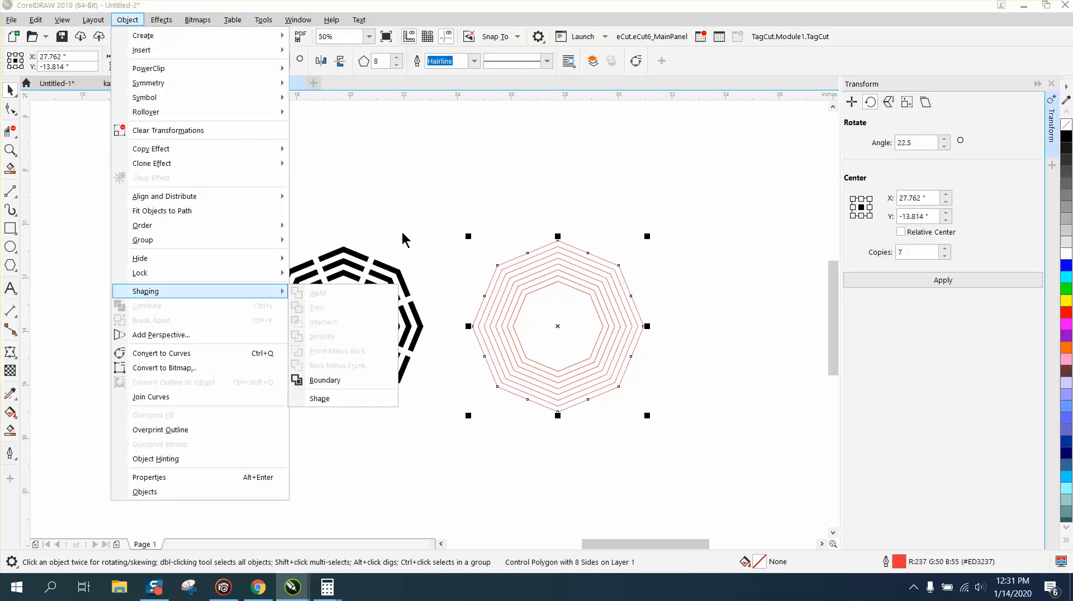
left_click(441, 206)
left_click_drag(442, 219, 678, 403)
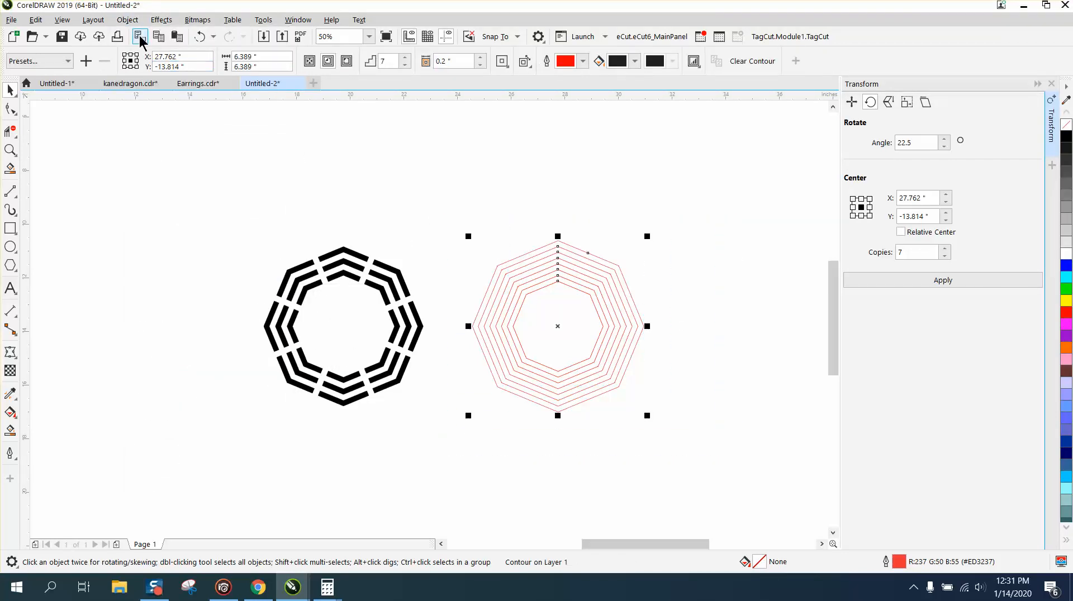
left_click(128, 19)
left_click(191, 320)
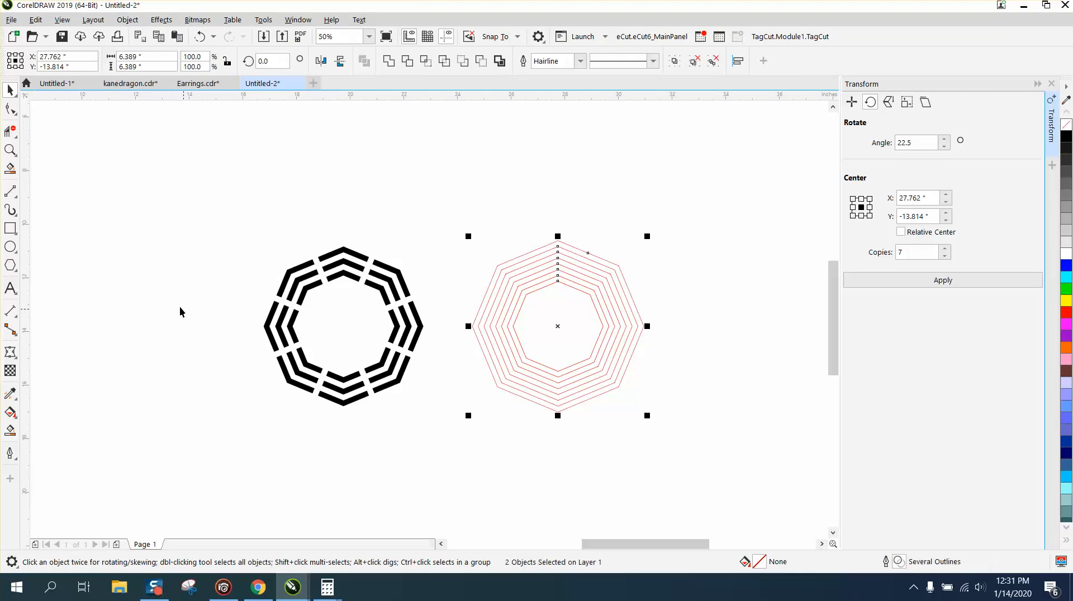
left_click(179, 311)
left_click(555, 319)
key("Left")
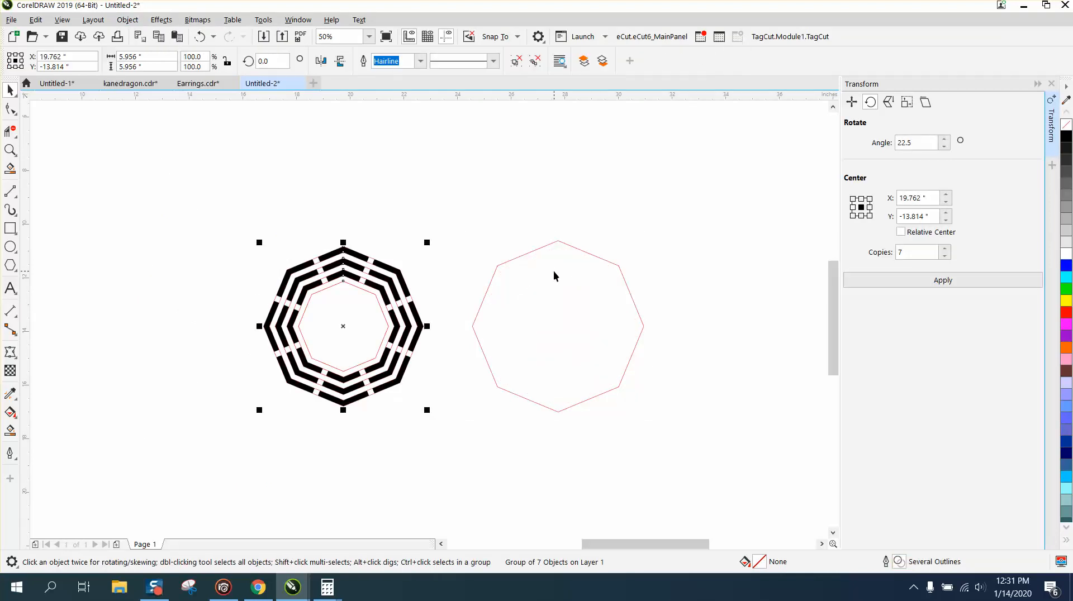
key("ctrl+z")
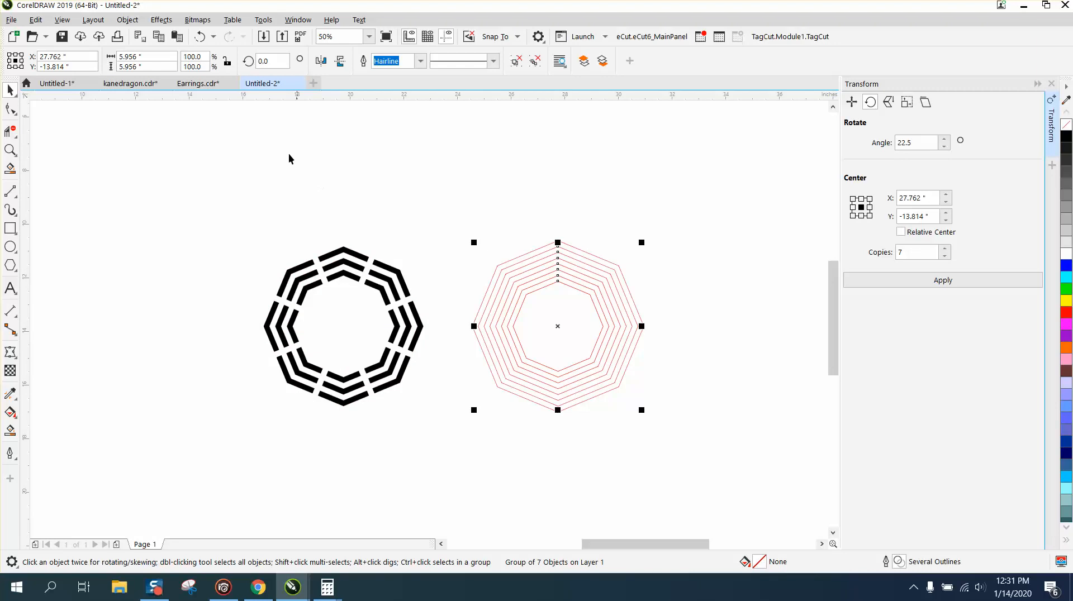
Step: Ungroup the group of concentric red contour octagons
left_click(128, 20)
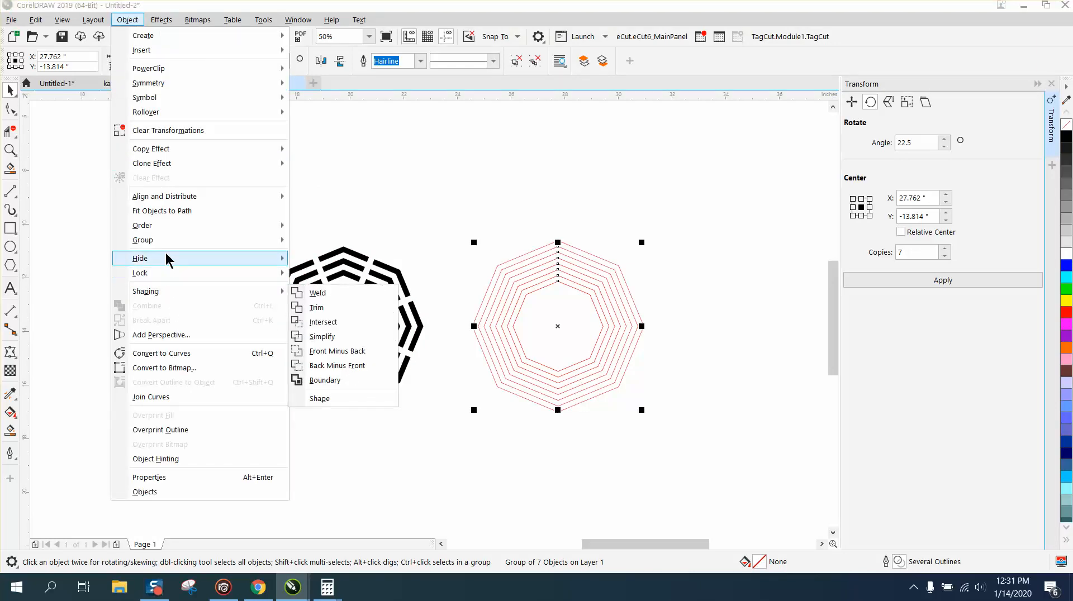
mouse_move(168, 240)
left_click(324, 256)
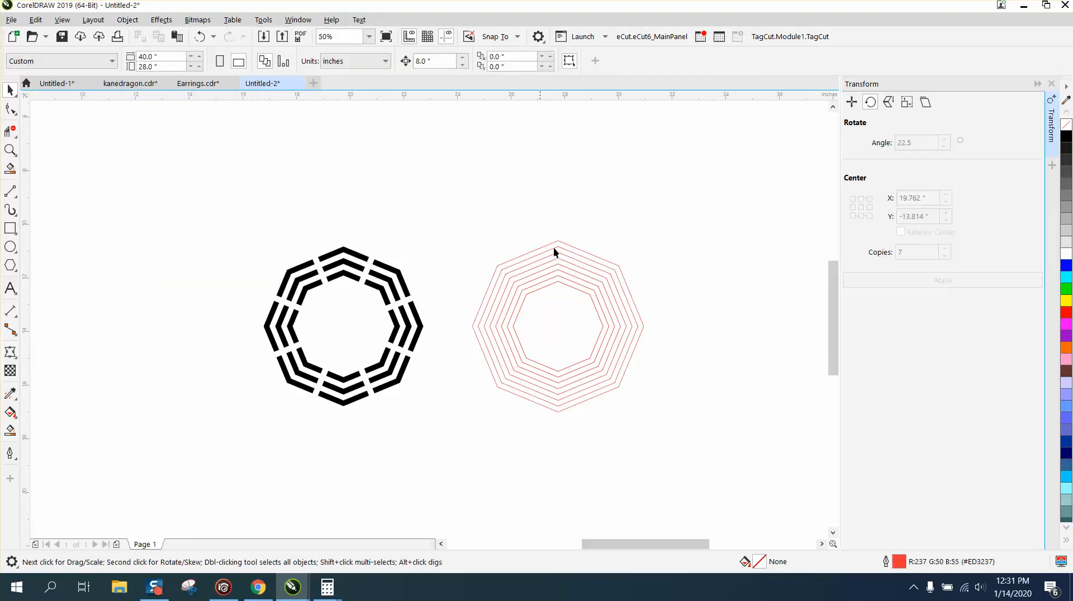
Step: Move the innermost and outermost red octagons 8 inches left so they frame the black segments
left_click(557, 279)
key("Left")
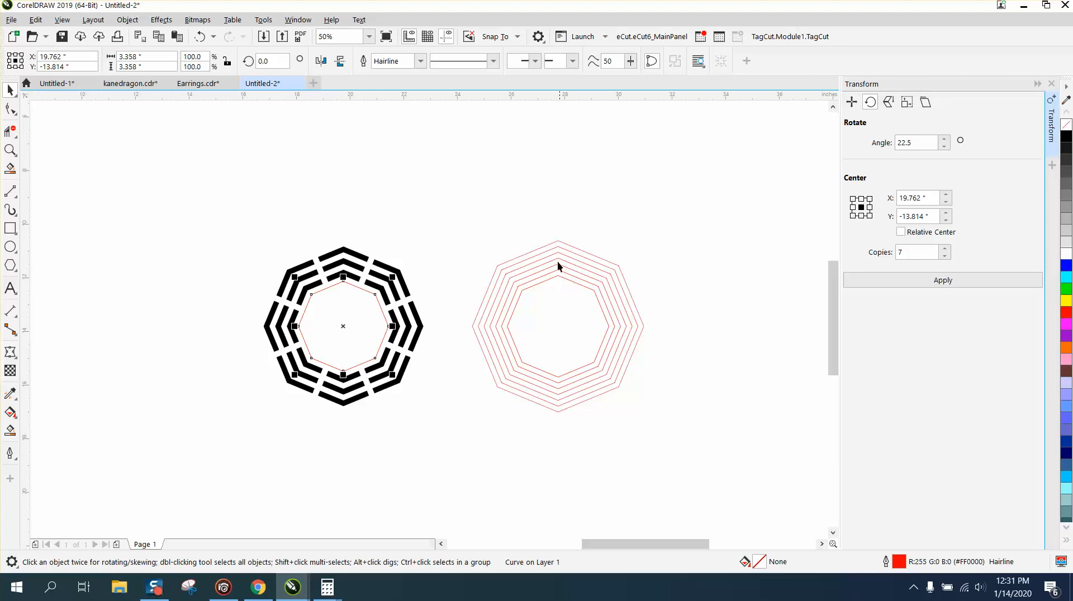
left_click(565, 242)
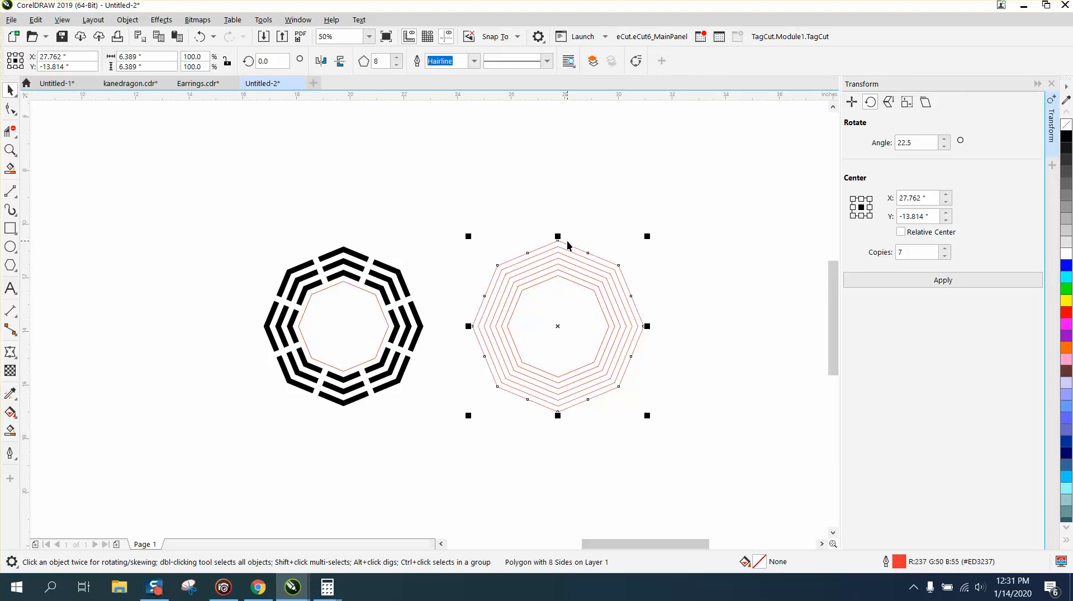
key("Left")
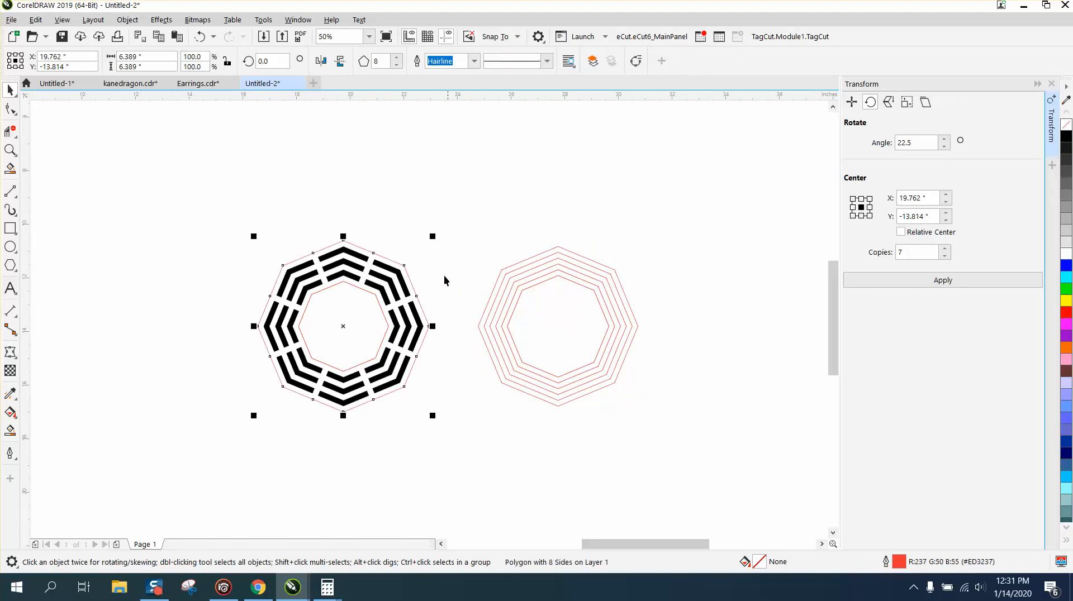
left_click_drag(229, 213, 413, 400)
left_click_drag(462, 447, 461, 447)
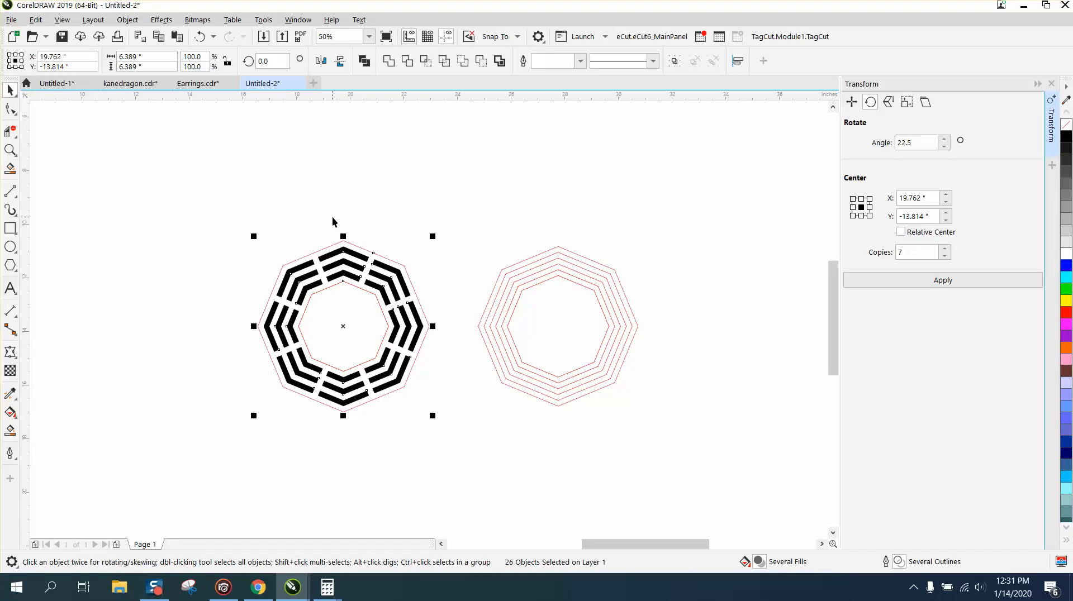
left_click(289, 163)
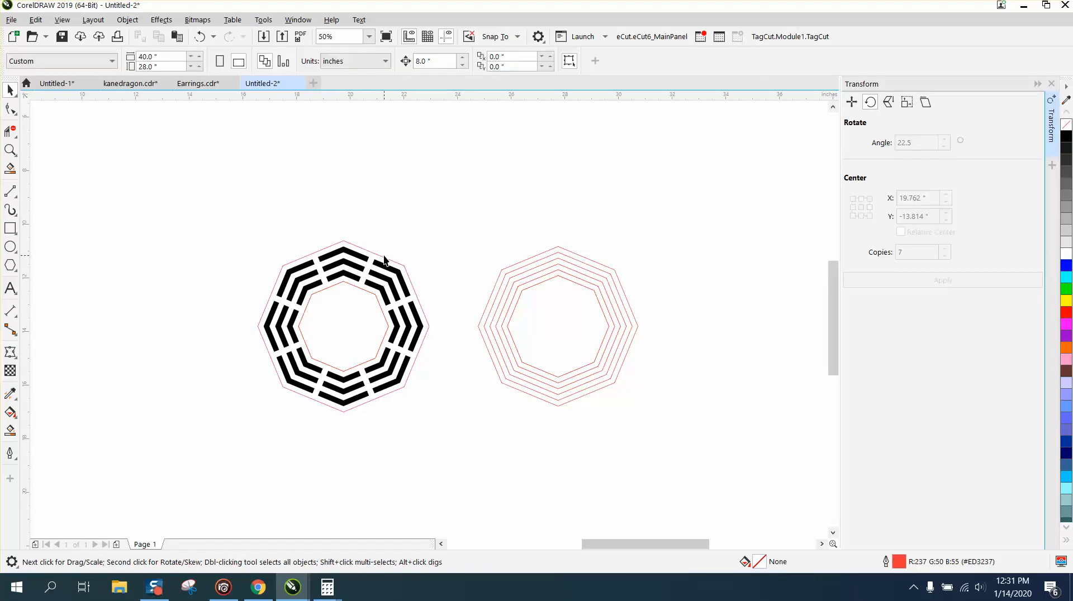
Step: Move the outermost and innermost octagons 8 inches right, back to the other concentric outlines
left_click(390, 267)
key("Right")
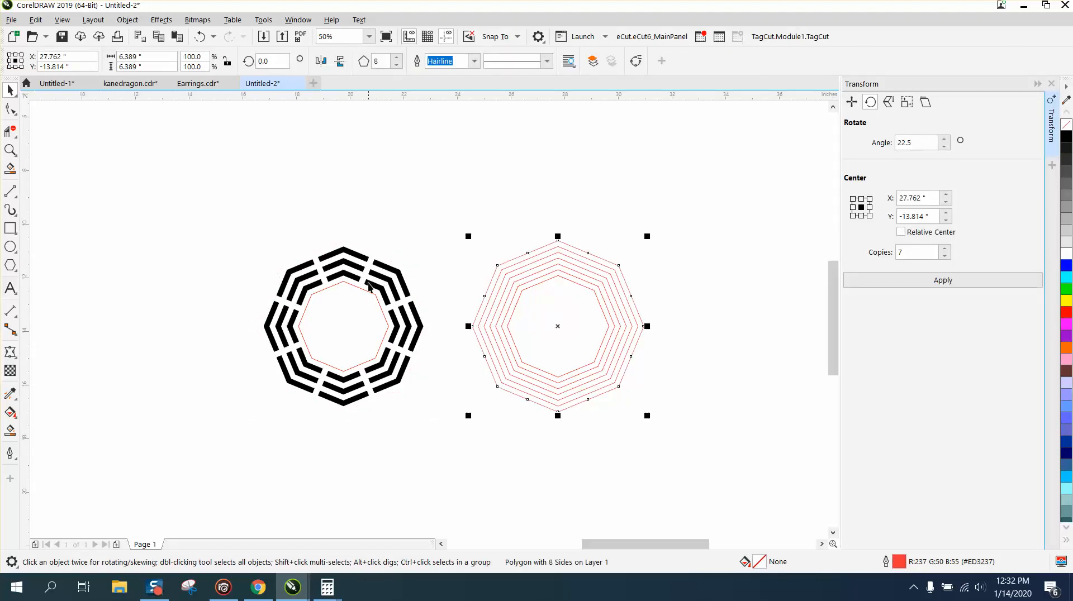
left_click(366, 292)
key("Right")
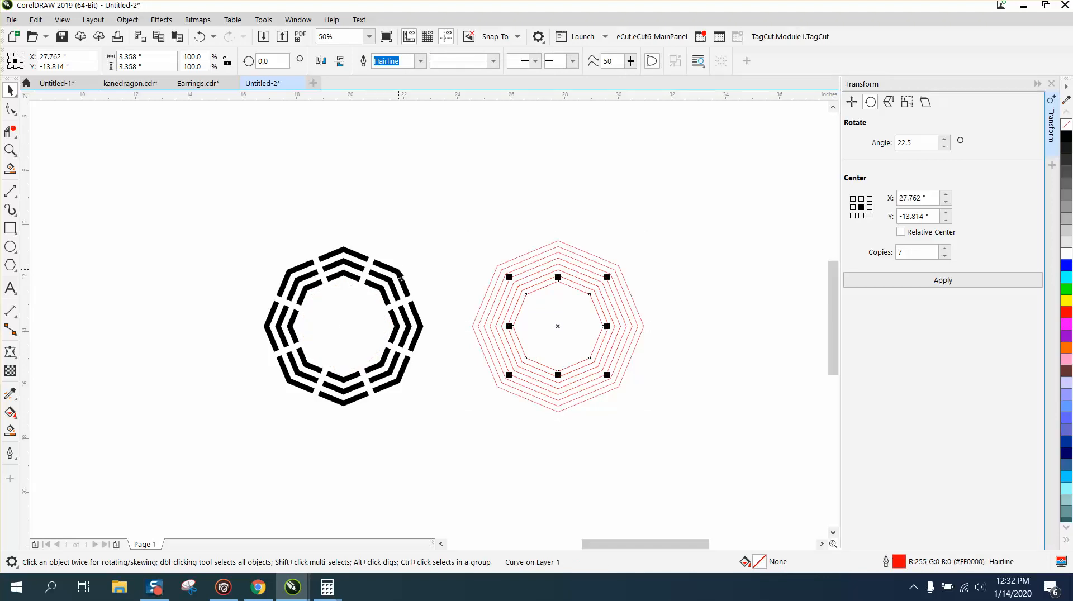
Step: Remove the fill from all the black ring segments and give them a red outline
left_click(398, 272)
left_click_drag(244, 208, 255, 263)
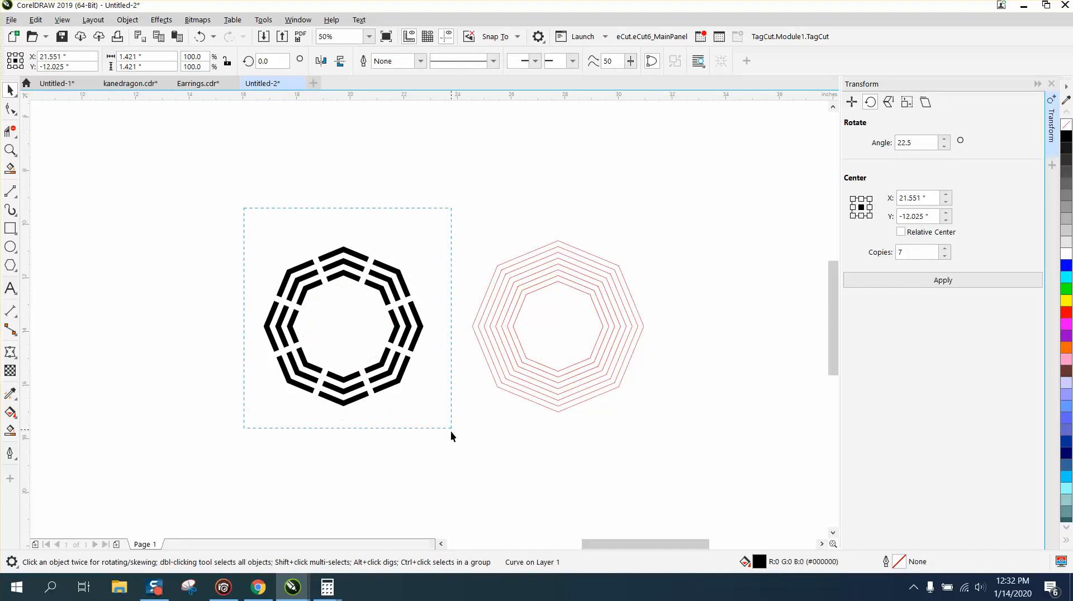
left_click_drag(450, 431, 451, 431)
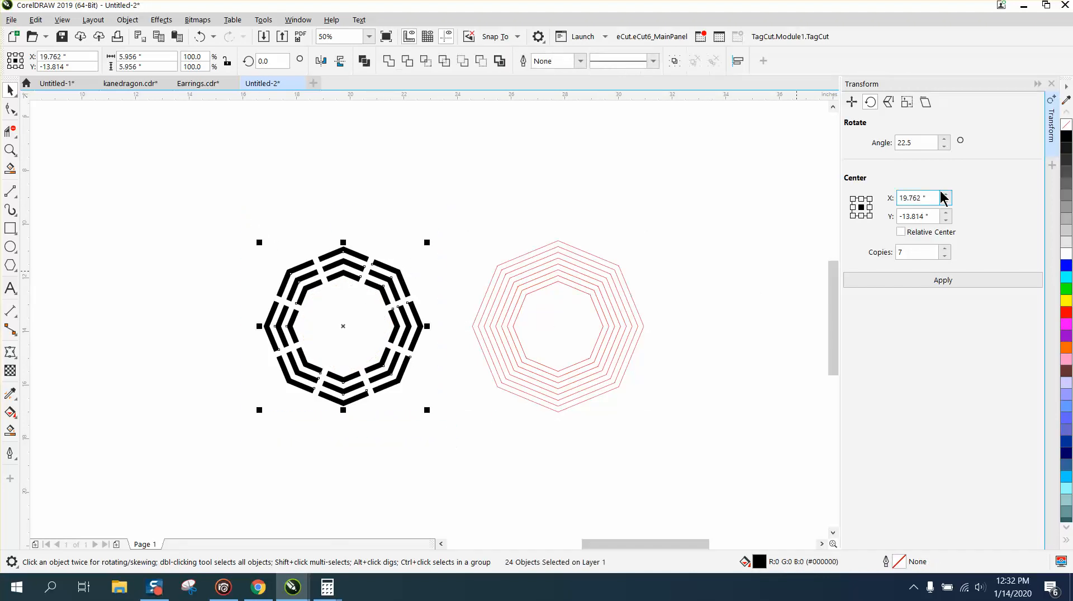
left_click(1057, 115)
left_click(1066, 124)
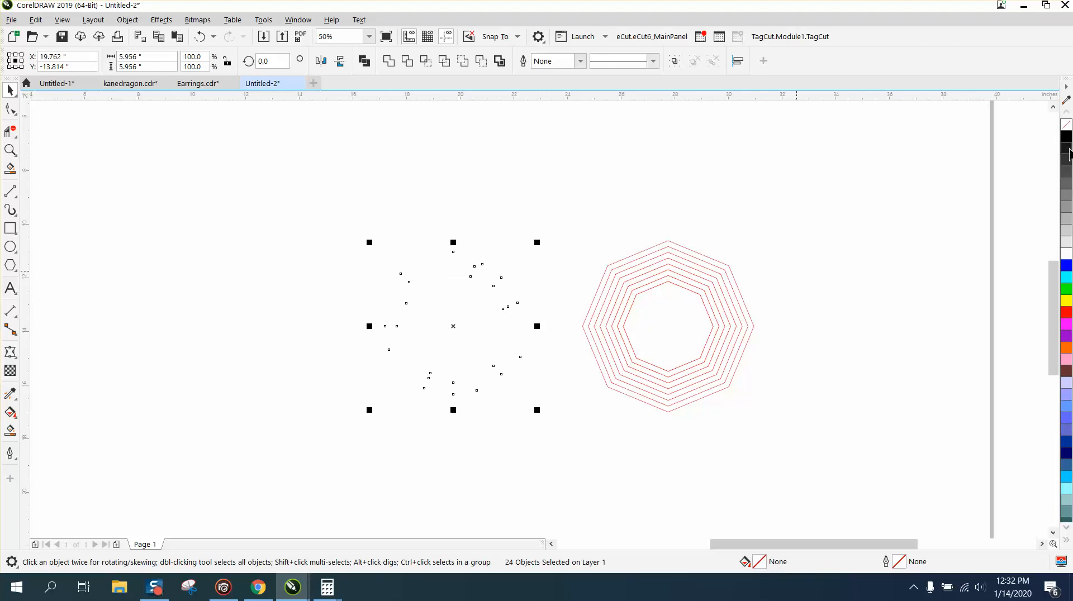
right_click(1066, 312)
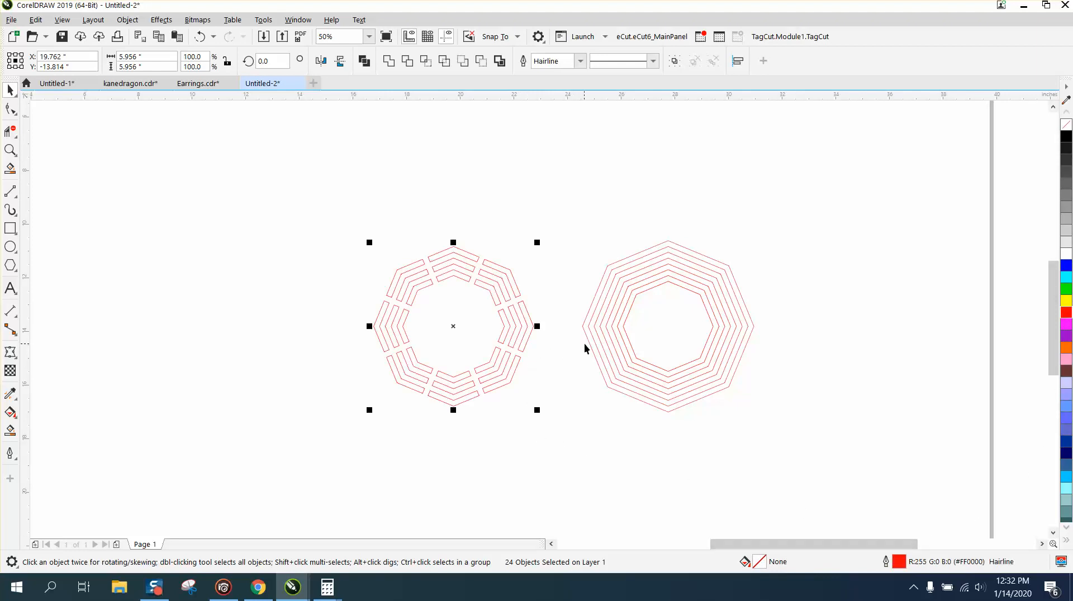
Step: Move the innermost octagon 8 inches left into the segmented ring, and the outermost octagon 8 inches down
left_click(624, 335)
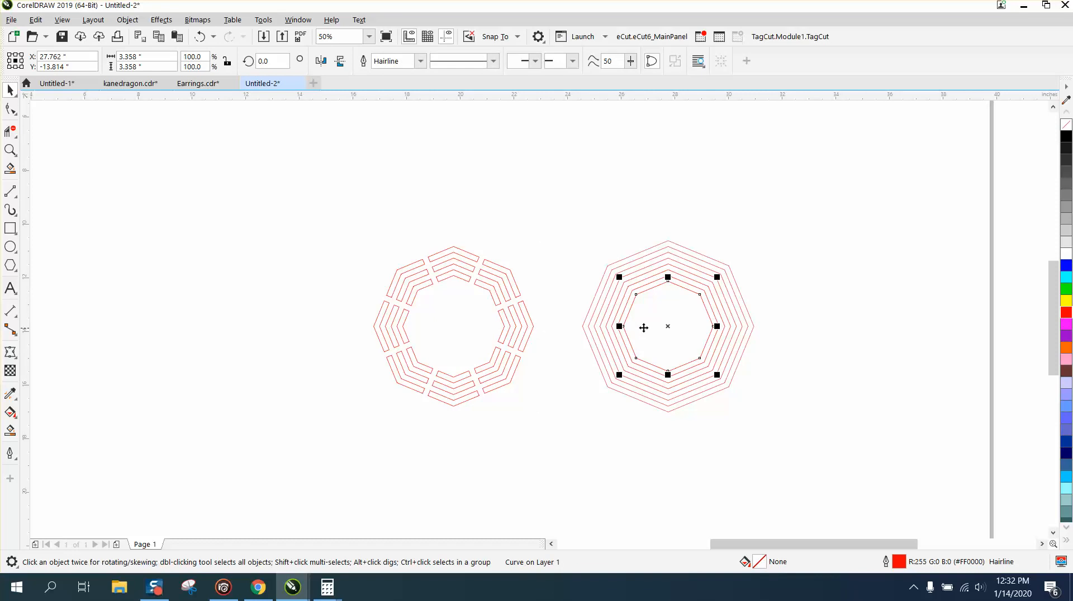
key("Tab")
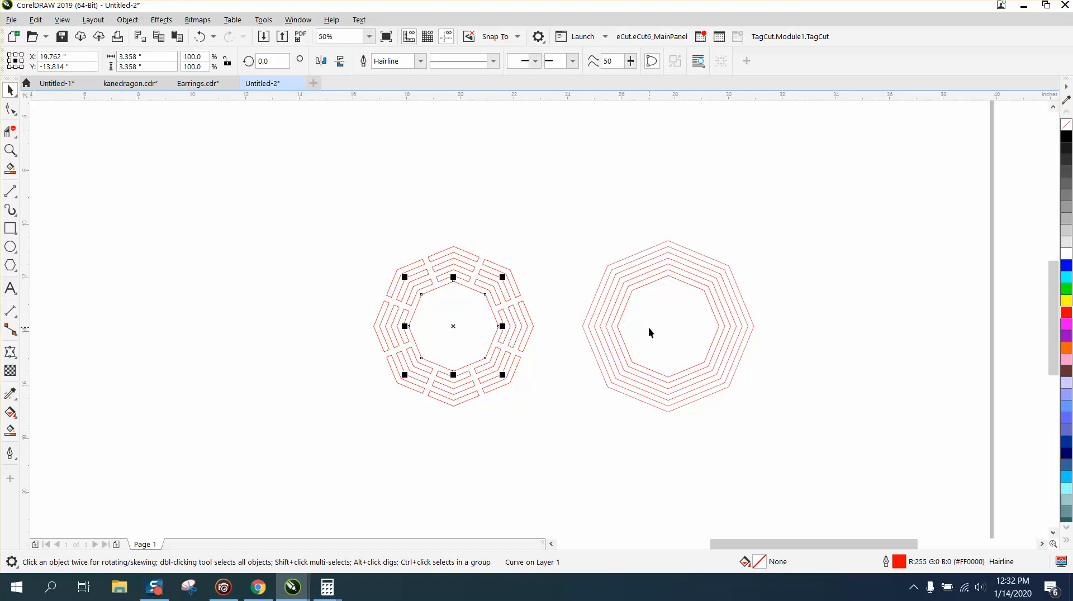
left_click(748, 315)
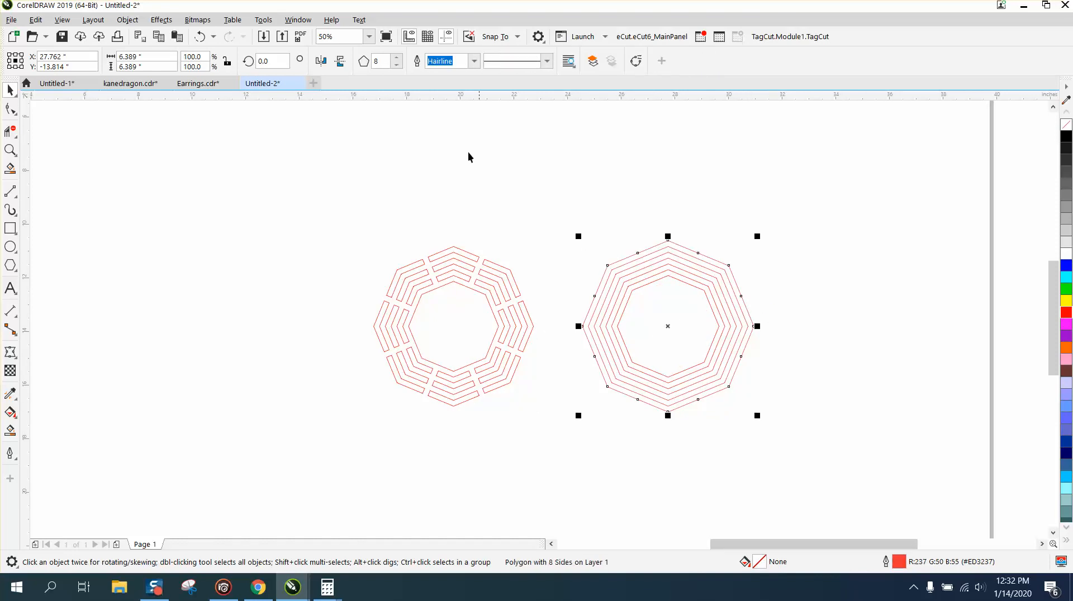
left_click(127, 20)
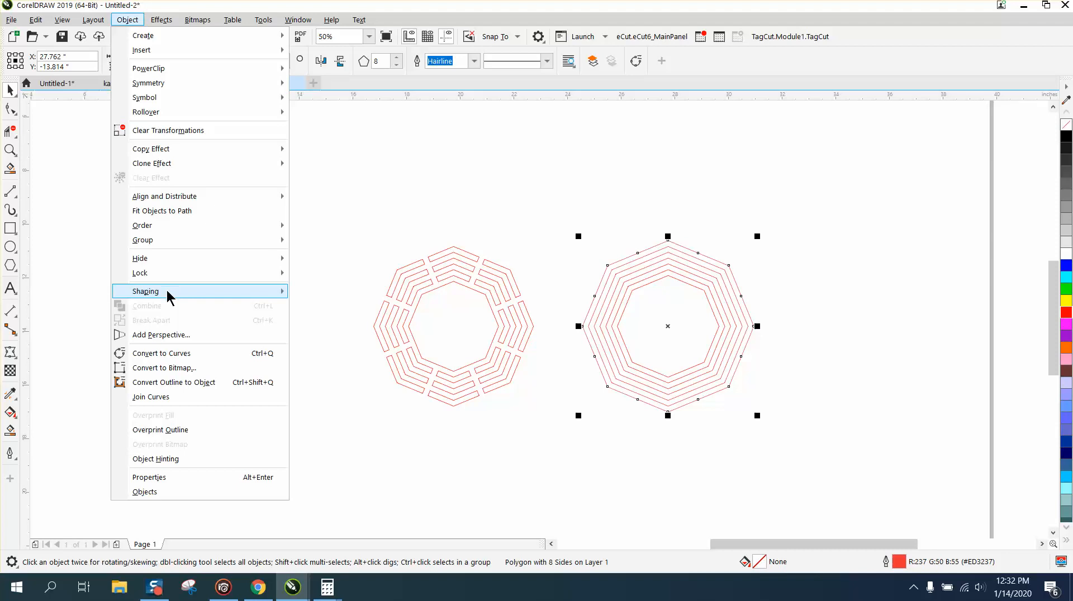
mouse_move(280, 244)
left_click(544, 201)
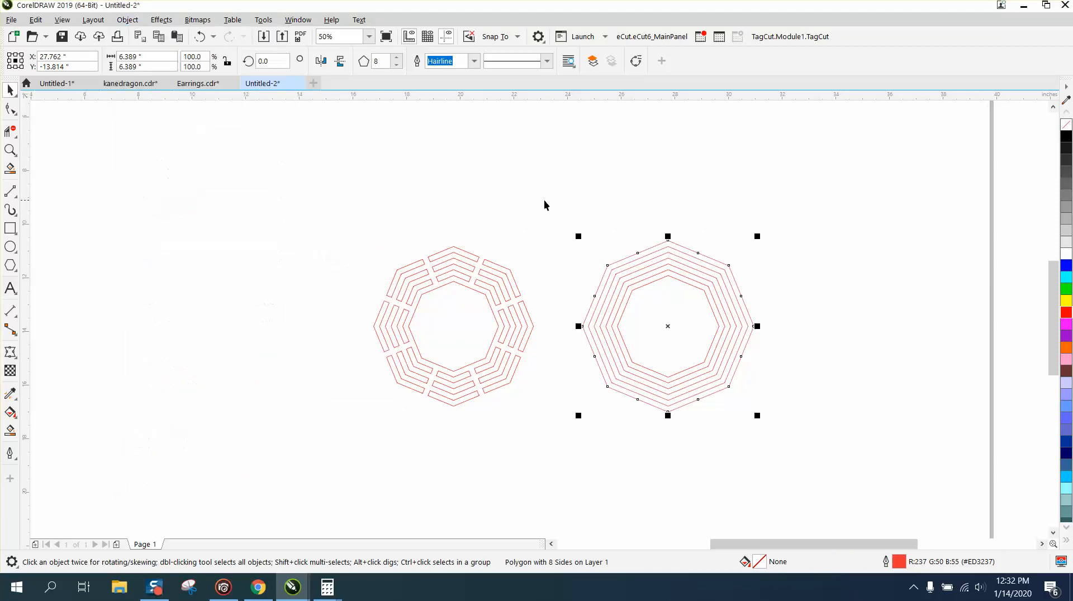
key("Down")
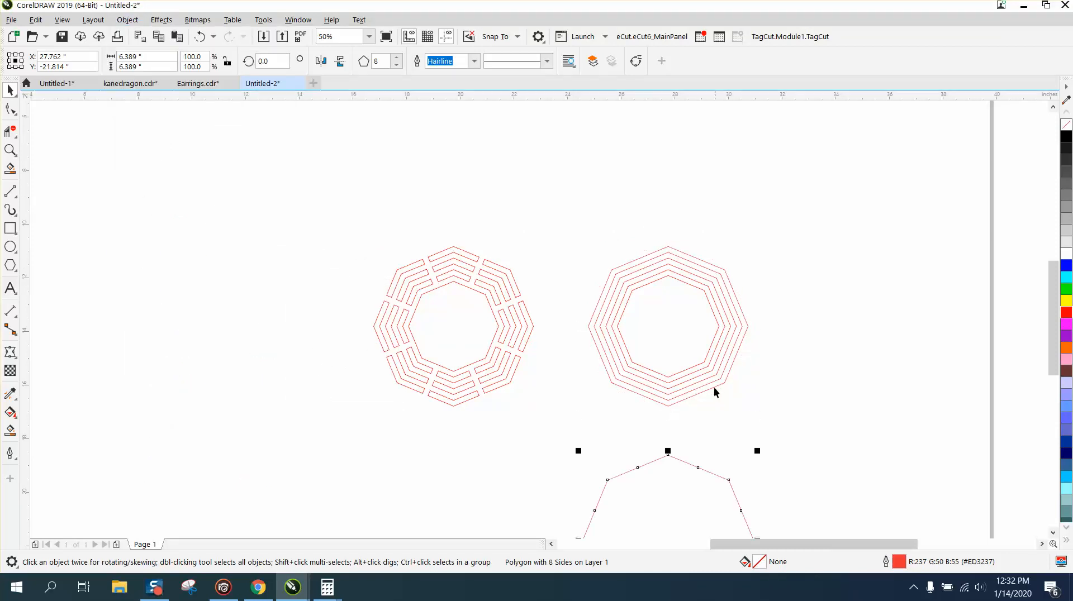
Step: Move the outermost octagon 8 inches left and 8 inches up so it frames the segmented ring
key("Left")
key("Up")
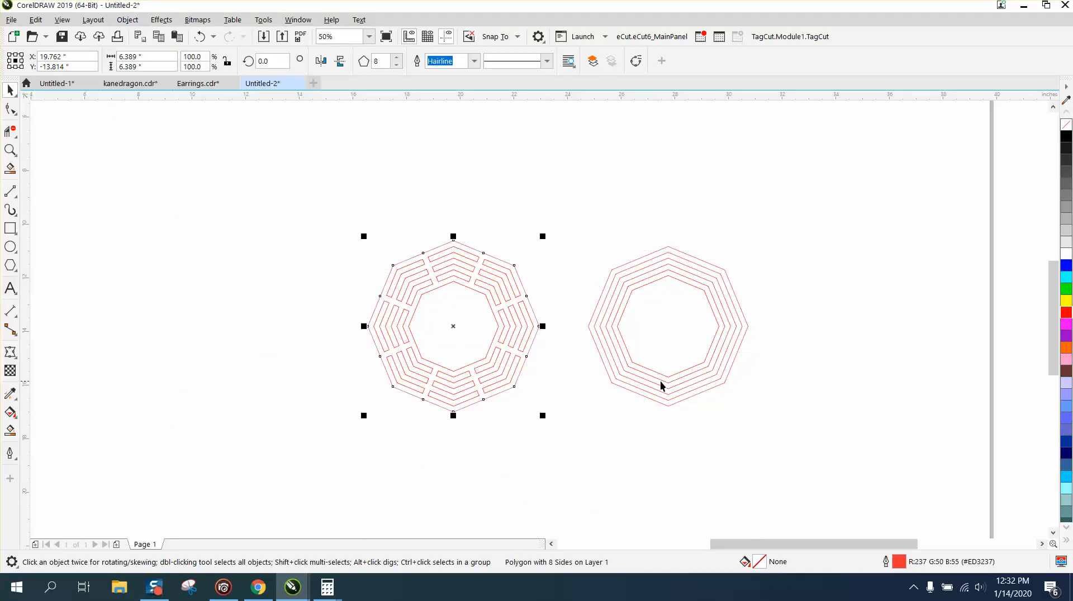
Step: Try a black Smart Fill on the connected area around the ring segments, and undo that fill
left_click(10, 149)
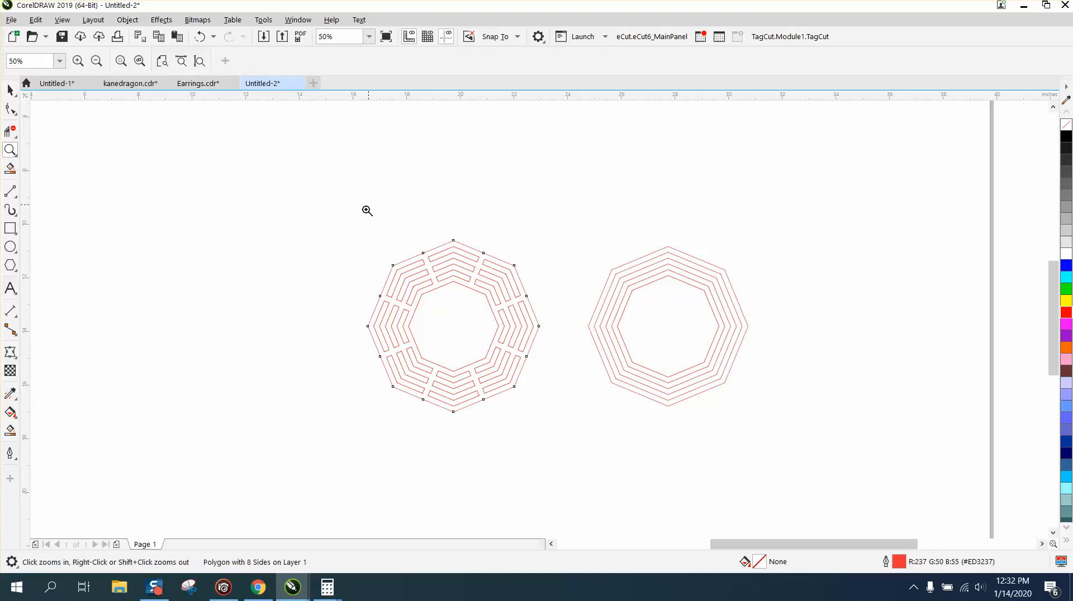
left_click_drag(361, 220, 794, 528)
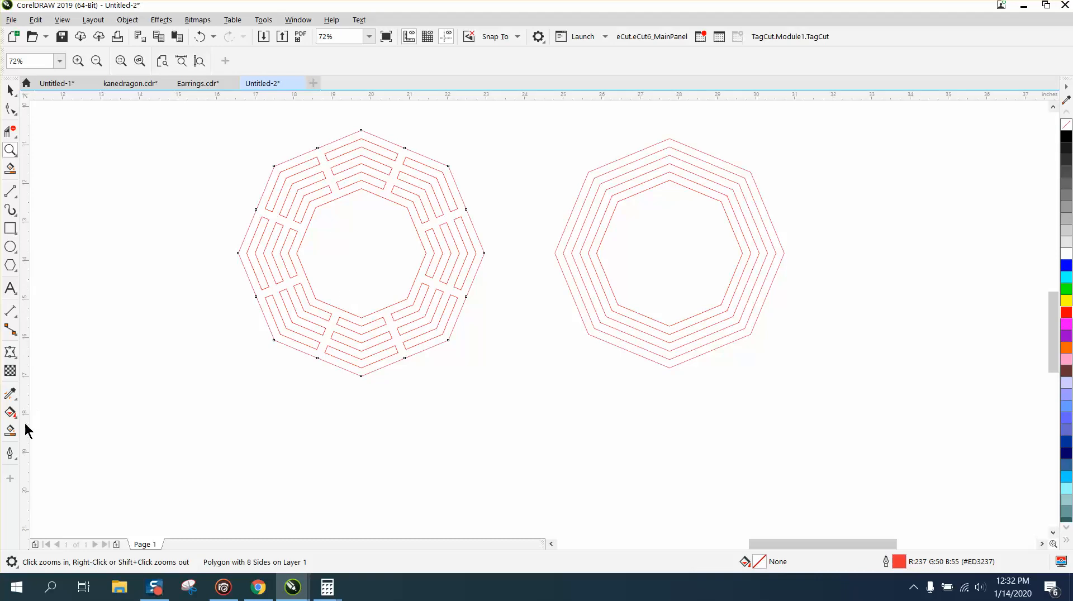
left_click(10, 431)
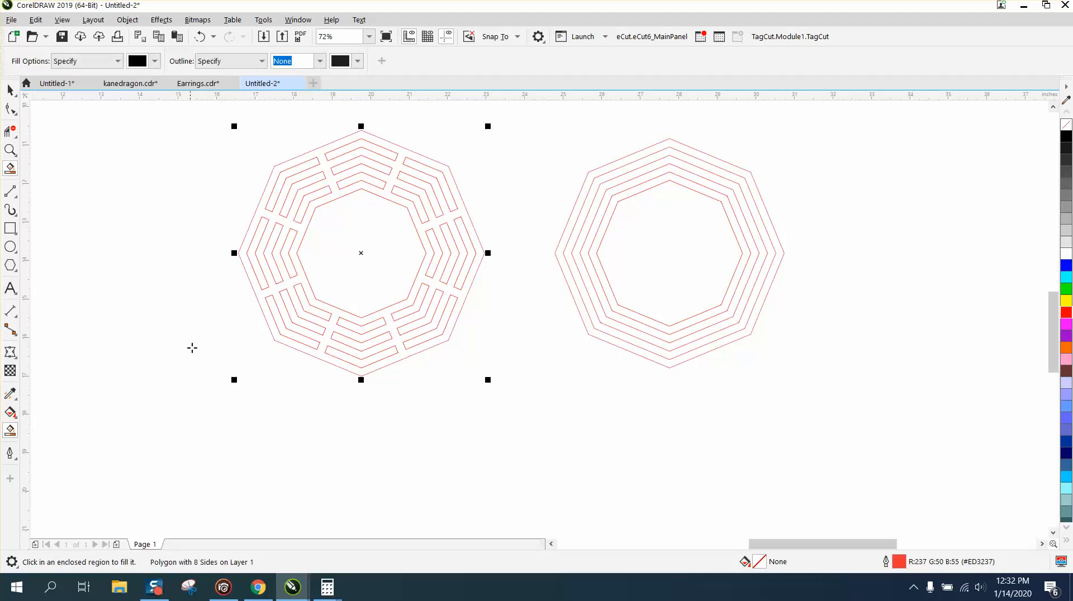
left_click(270, 324)
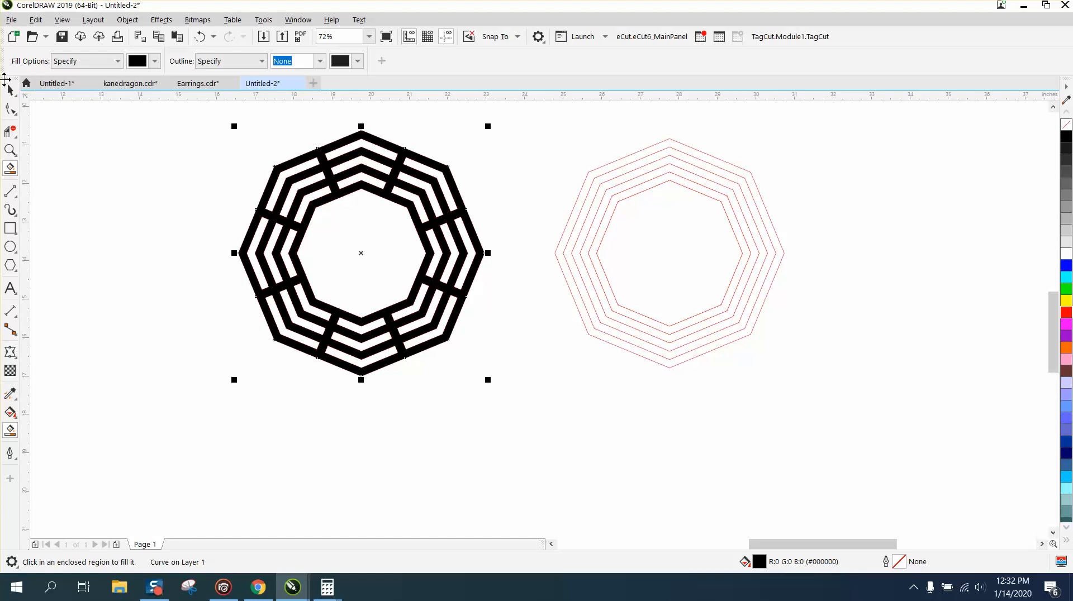
left_click(201, 37)
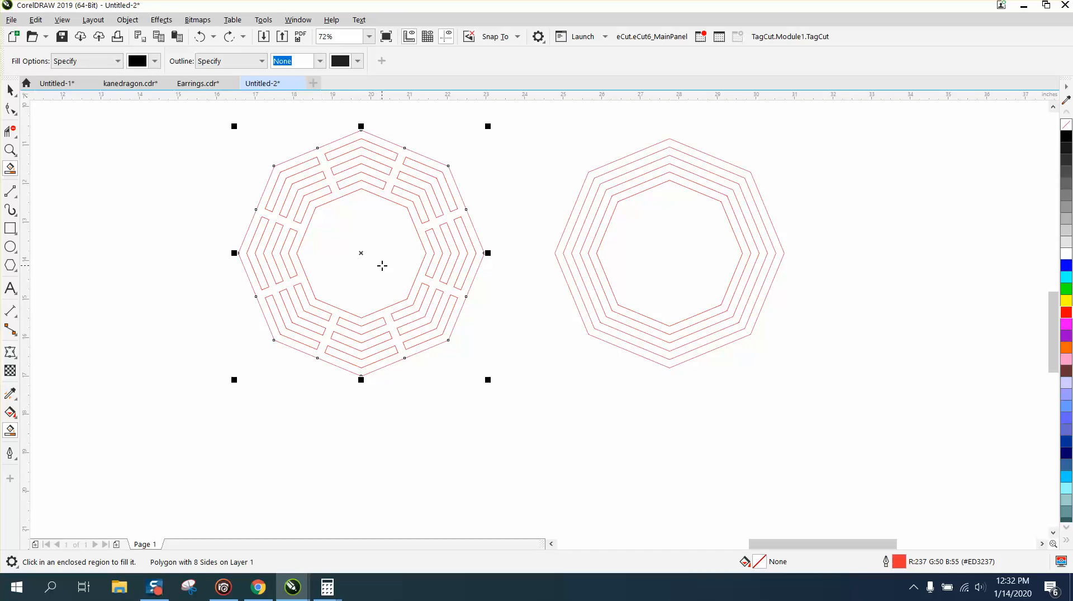
Step: Smart Fill the connected area between the ring segments and the framing octagons, and colour the resulting shape brown (#996633)
left_click(11, 432)
left_click(278, 335)
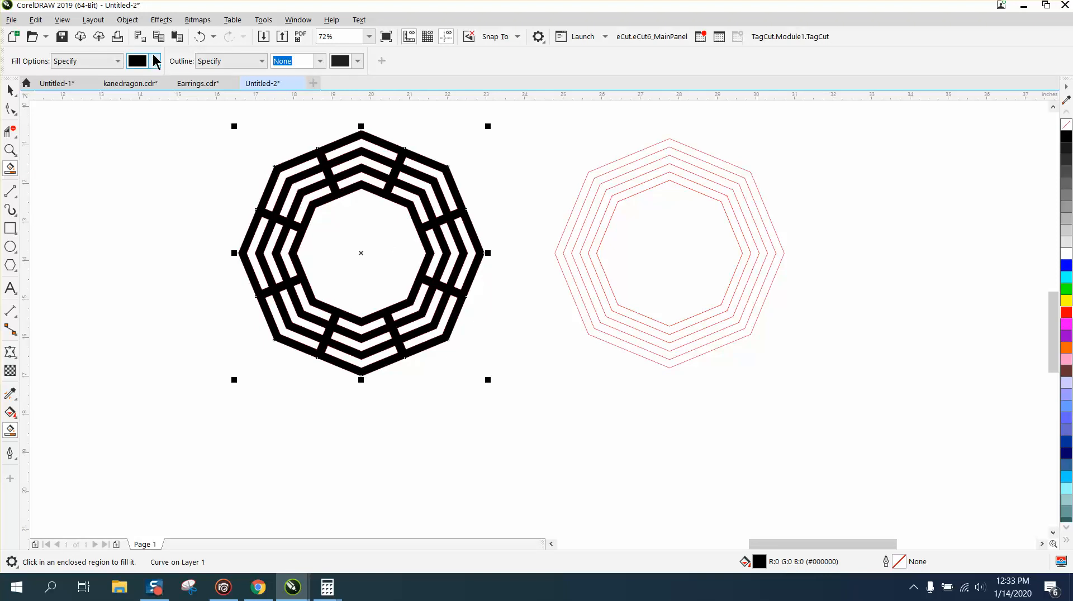
left_click(1066, 348)
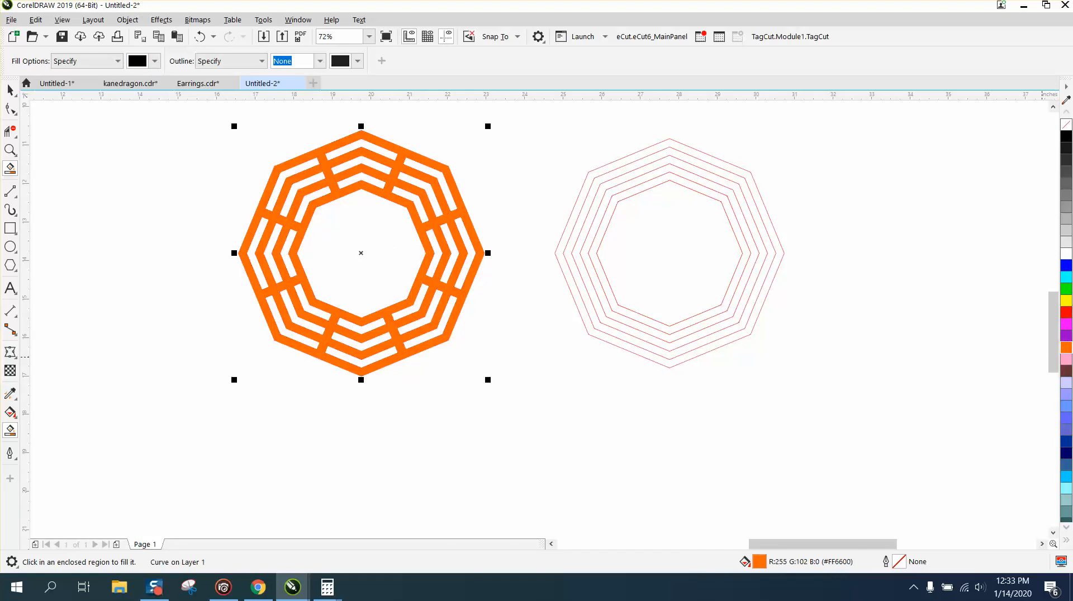
left_click(1066, 530)
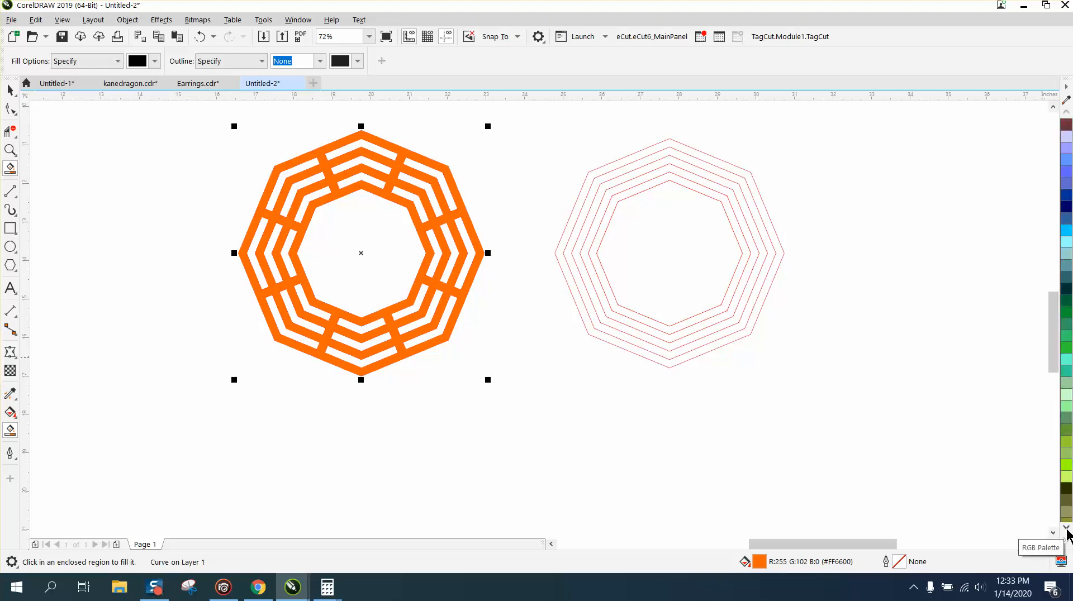
left_click(1066, 529)
left_click(1067, 418)
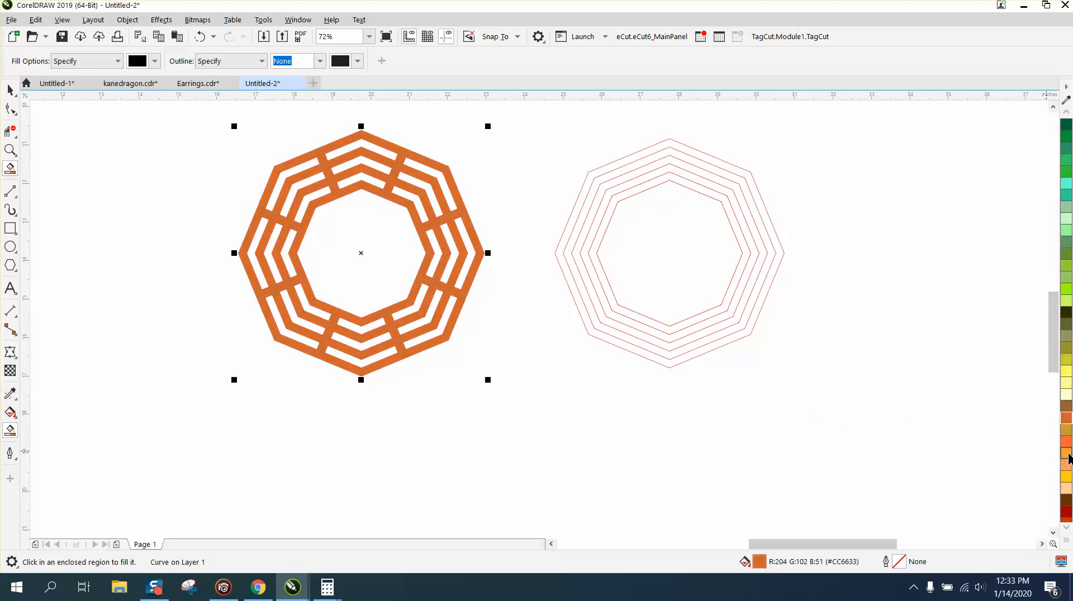
left_click(1066, 407)
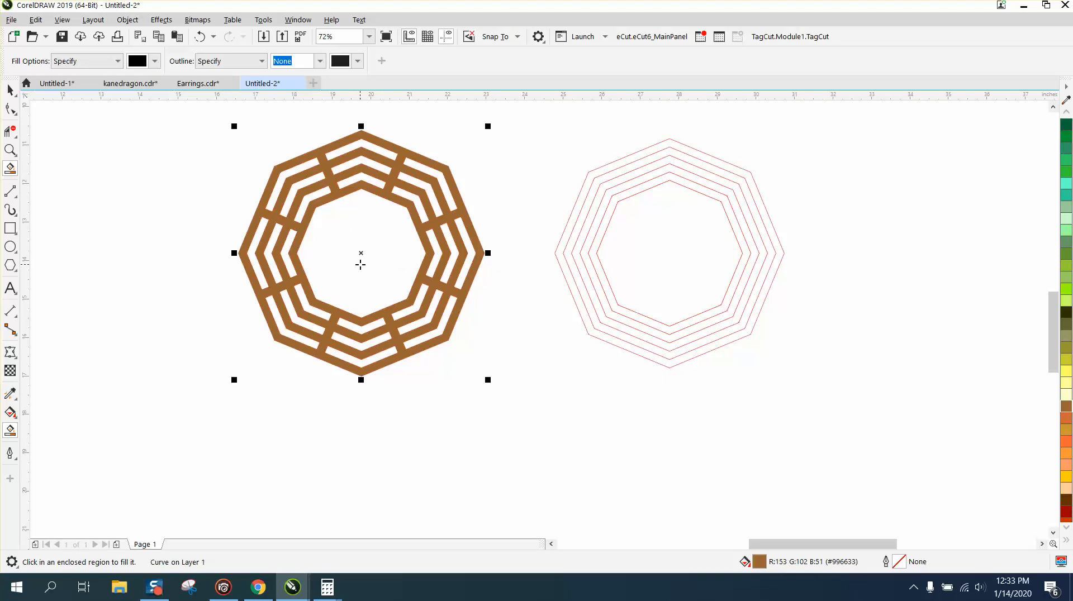
left_click(10, 150)
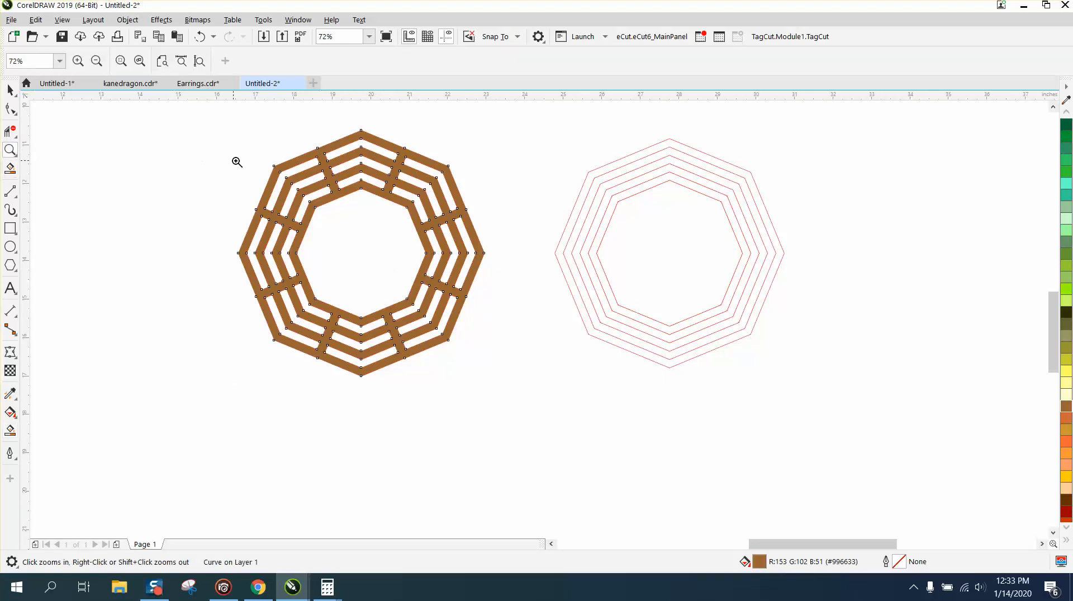
left_click_drag(207, 129, 903, 409)
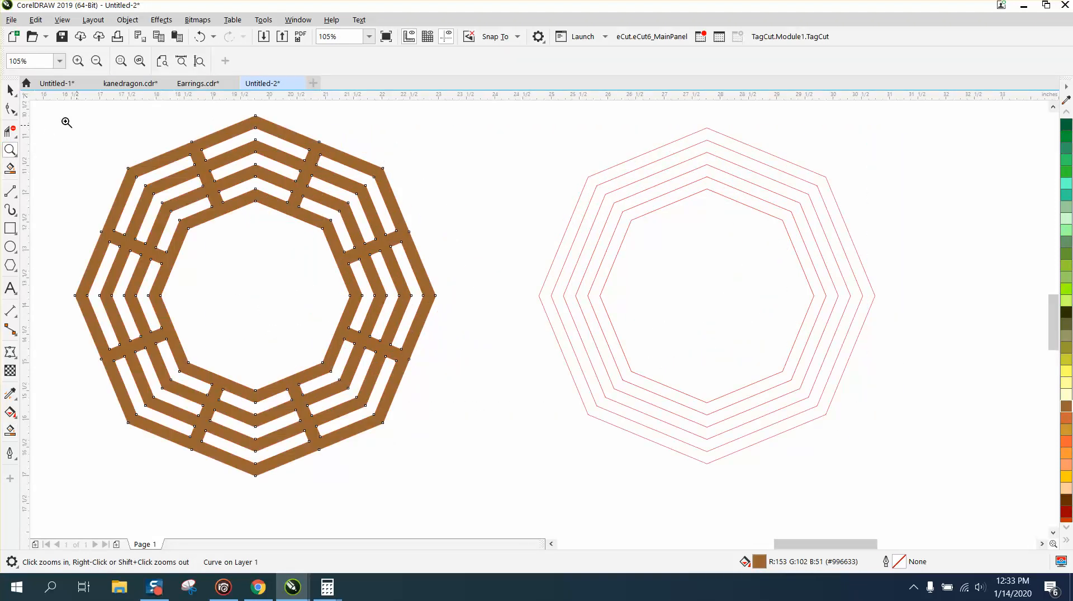
left_click(10, 89)
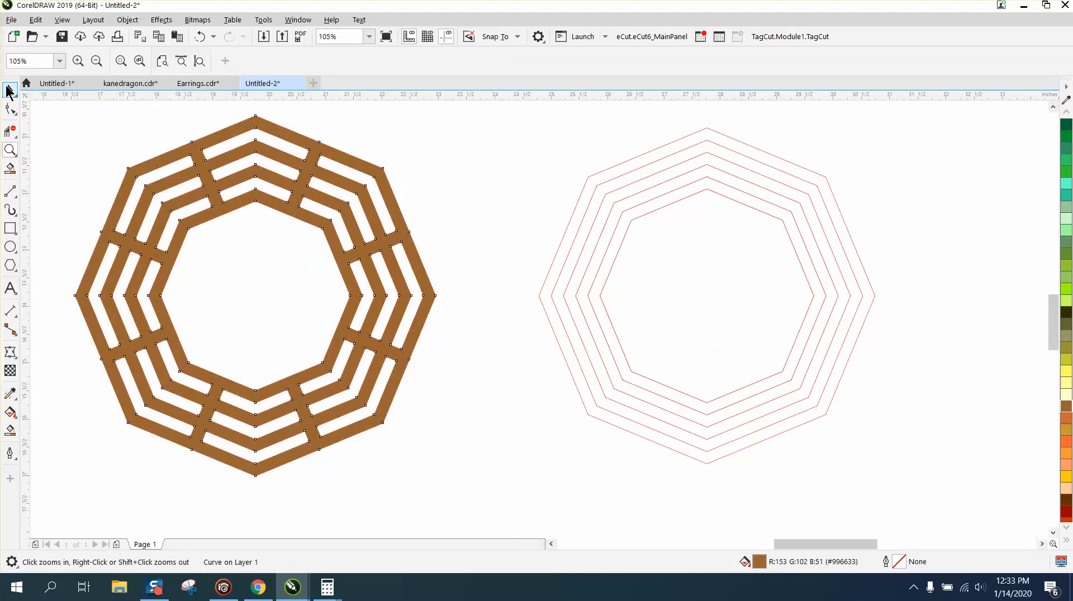
left_click(128, 19)
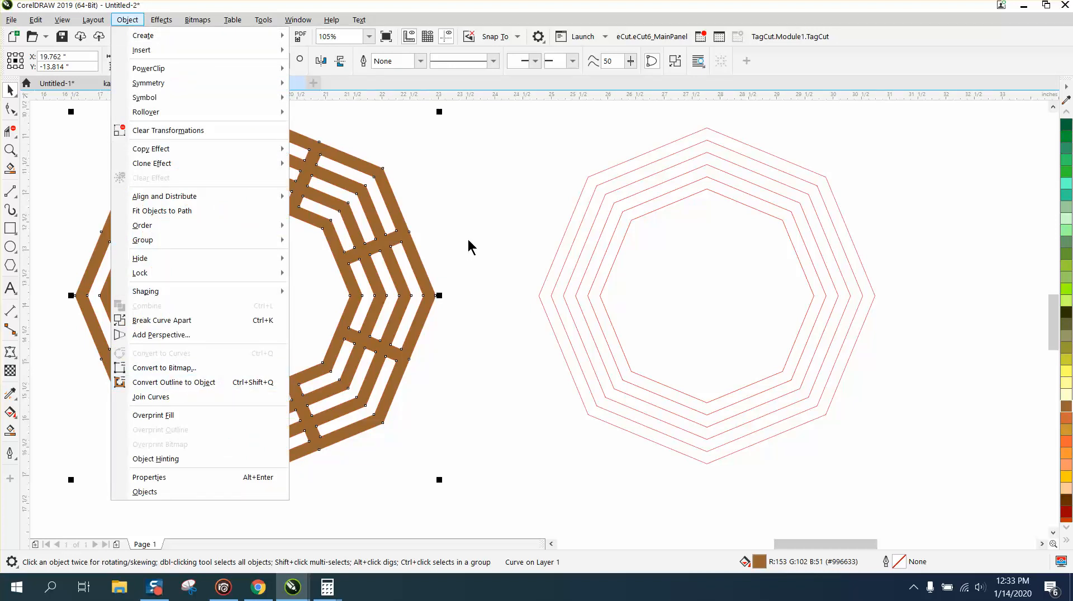
left_click(530, 248)
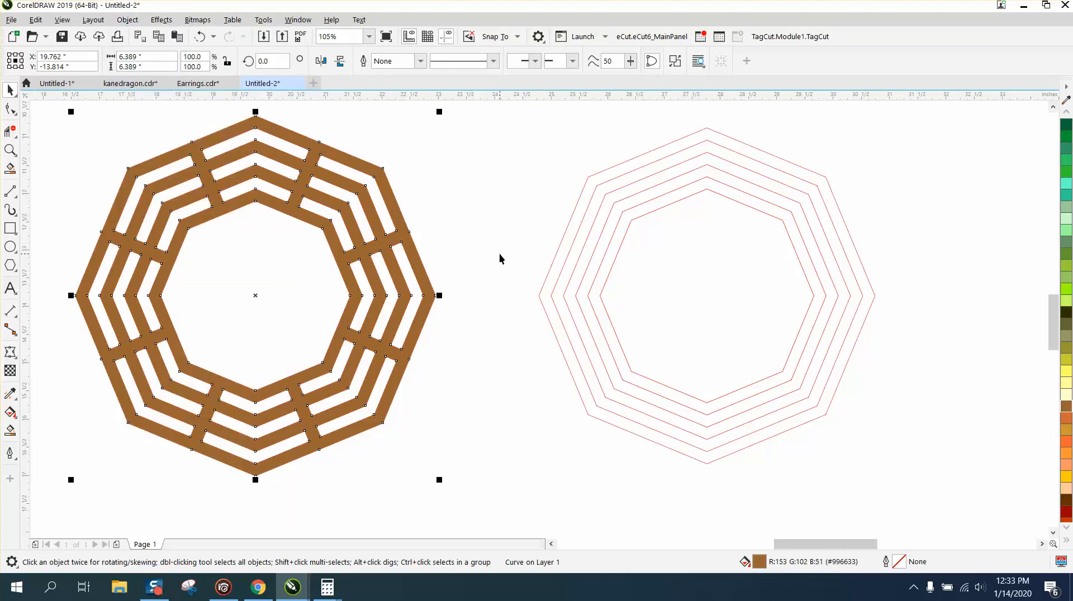